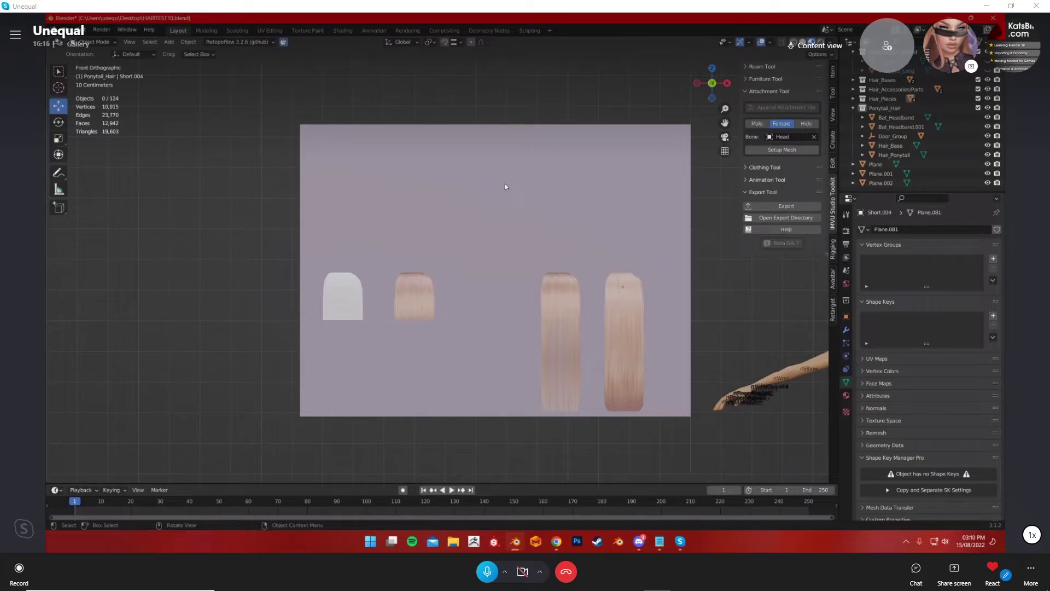
Navigate from the hair image board past the avatar to a front-on view of the hair strips.
{"action": "scroll", "coordinate": [505, 184], "scroll_direction": "down", "scroll_amount": 6}
{"action": "middle_click_drag", "start_coordinate": [567, 249], "coordinate": [731, 239], "text": "shift"}
{"action": "scroll", "coordinate": [562, 252], "scroll_direction": "up", "scroll_amount": 2}
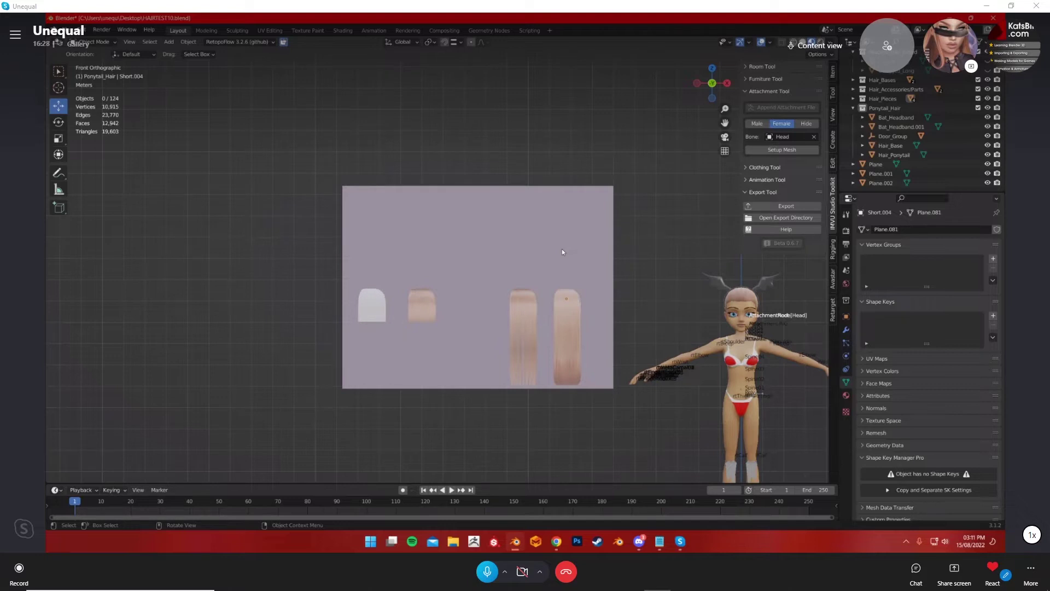
{"action": "middle_click_drag", "start_coordinate": [644, 286], "coordinate": [79, 274], "text": "shift"}
{"action": "mouse_move", "coordinate": [448, 274]}
{"action": "middle_mouse_down", "text": "shift"}
{"action": "mouse_move", "coordinate": [192, 282]}
{"action": "mouse_move", "coordinate": [569, 277]}
{"action": "middle_mouse_up", "text": "shift"}
{"action": "middle_click_drag", "start_coordinate": [112, 302], "coordinate": [507, 294], "text": "shift"}
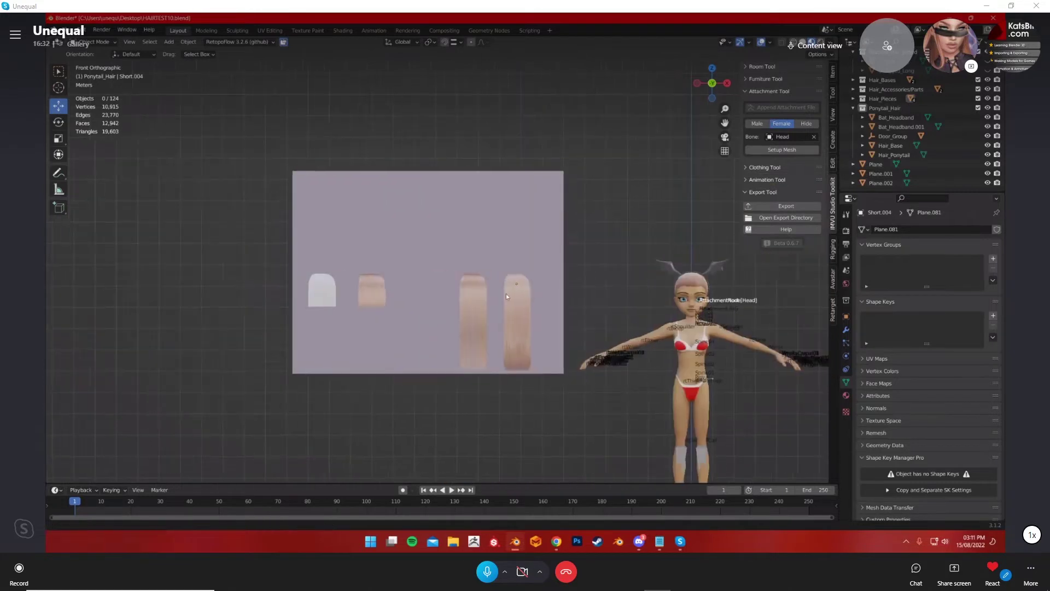
{"action": "scroll", "coordinate": [383, 317], "scroll_direction": "up", "scroll_amount": 2}
{"action": "middle_click_drag", "start_coordinate": [379, 319], "coordinate": [479, 289], "text": "shift"}
{"action": "scroll", "coordinate": [475, 298], "scroll_direction": "up", "scroll_amount": 2}
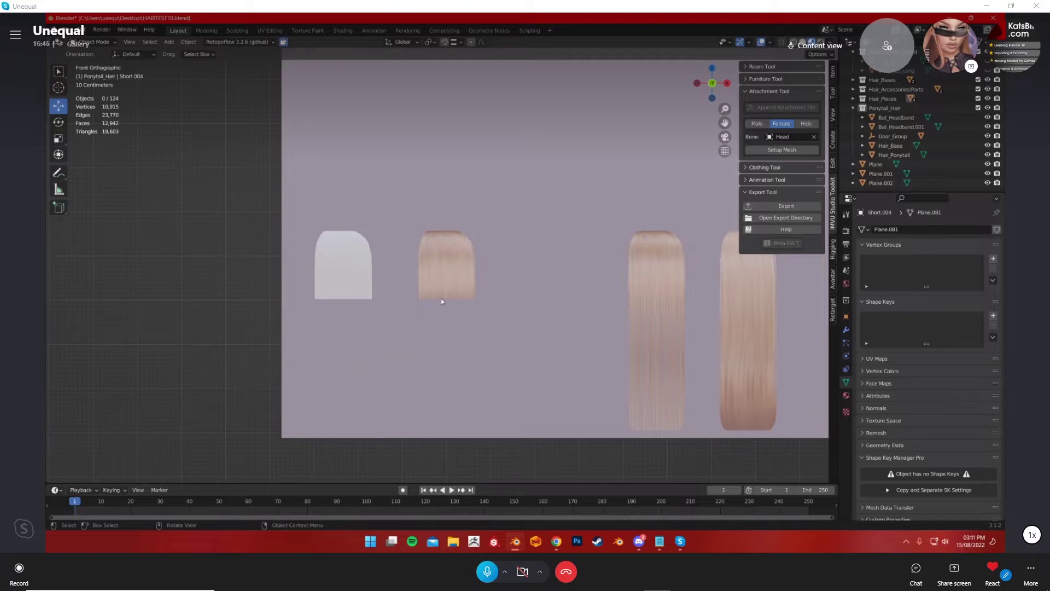
{"action": "middle_click_drag", "start_coordinate": [440, 298], "coordinate": [499, 287]}
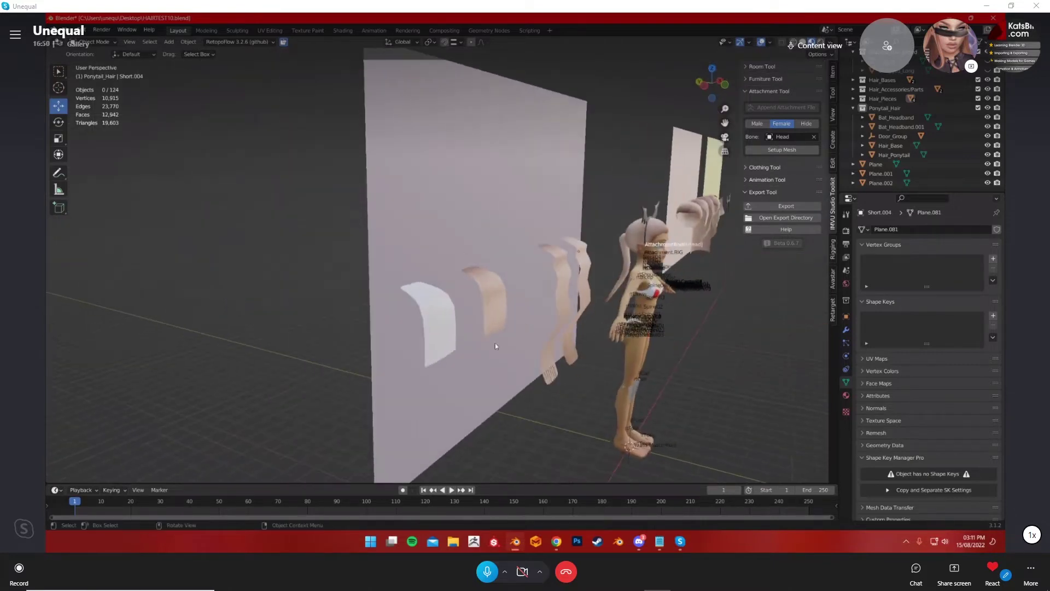
{"action": "scroll", "coordinate": [517, 360], "scroll_direction": "up", "scroll_amount": 3}
{"action": "middle_click_drag", "start_coordinate": [521, 363], "coordinate": [399, 271]}
Inspect the white base mesh and the textured hair card in Edit Mode.
{"action": "left_click", "coordinate": [464, 362]}
{"action": "key", "text": "Tab"}
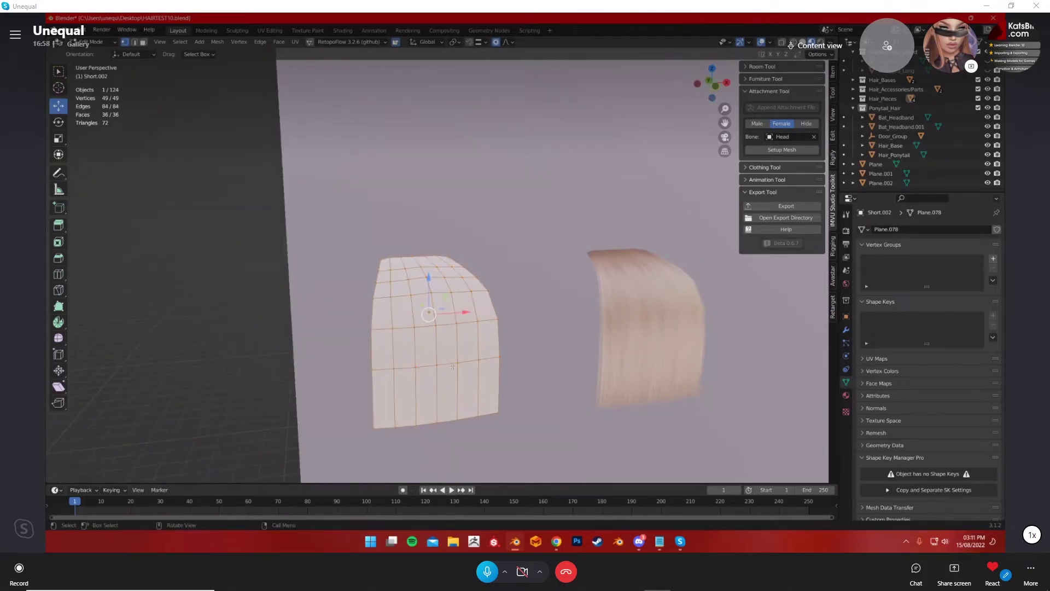
{"action": "key", "text": "Tab"}
{"action": "middle_click_drag", "start_coordinate": [562, 360], "coordinate": [556, 255]}
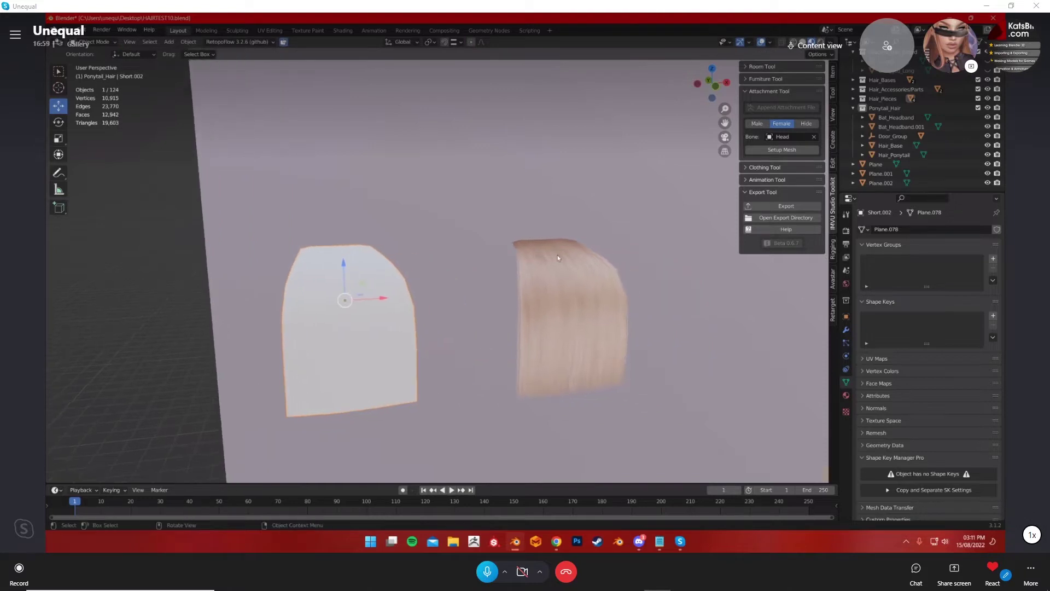
{"action": "left_click", "coordinate": [570, 307]}
{"action": "middle_click_drag", "start_coordinate": [570, 306], "coordinate": [495, 301]}
{"action": "middle_click_drag", "start_coordinate": [414, 371], "coordinate": [497, 391]}
{"action": "middle_click_drag", "start_coordinate": [349, 395], "coordinate": [439, 402]}
{"action": "key", "text": "Tab"}
{"action": "key", "text": "Tab"}
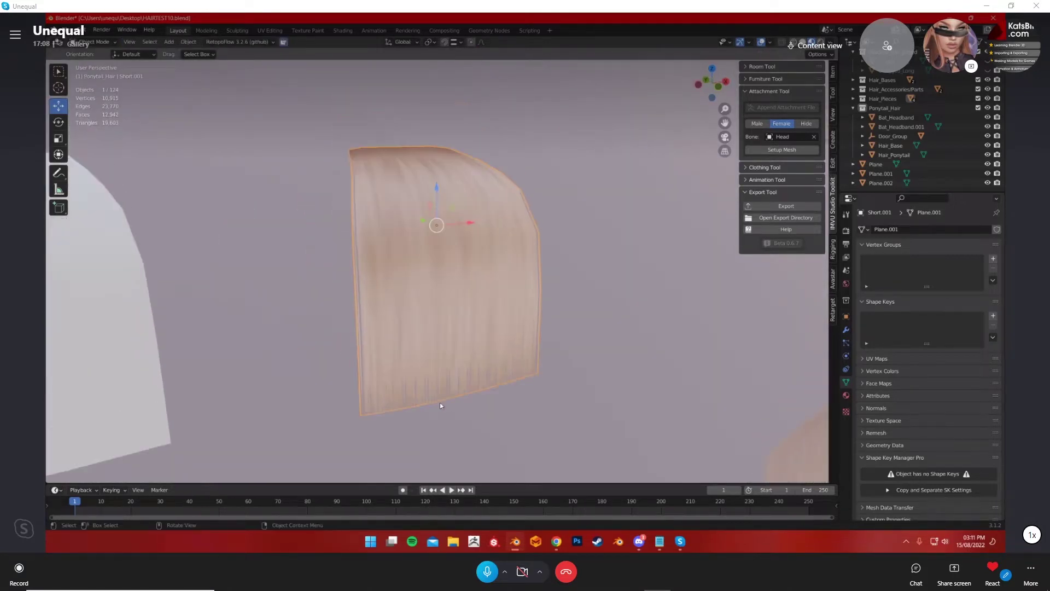
{"action": "scroll", "coordinate": [440, 403], "scroll_direction": "down", "scroll_amount": 5}
Hide the background reference image plane Plane.001 with H.
{"action": "left_click", "coordinate": [570, 274]}
{"action": "key", "text": "h"}
{"action": "scroll", "coordinate": [579, 352], "scroll_direction": "up", "scroll_amount": 4}
{"action": "middle_click_drag", "start_coordinate": [485, 340], "coordinate": [564, 415], "text": "shift"}
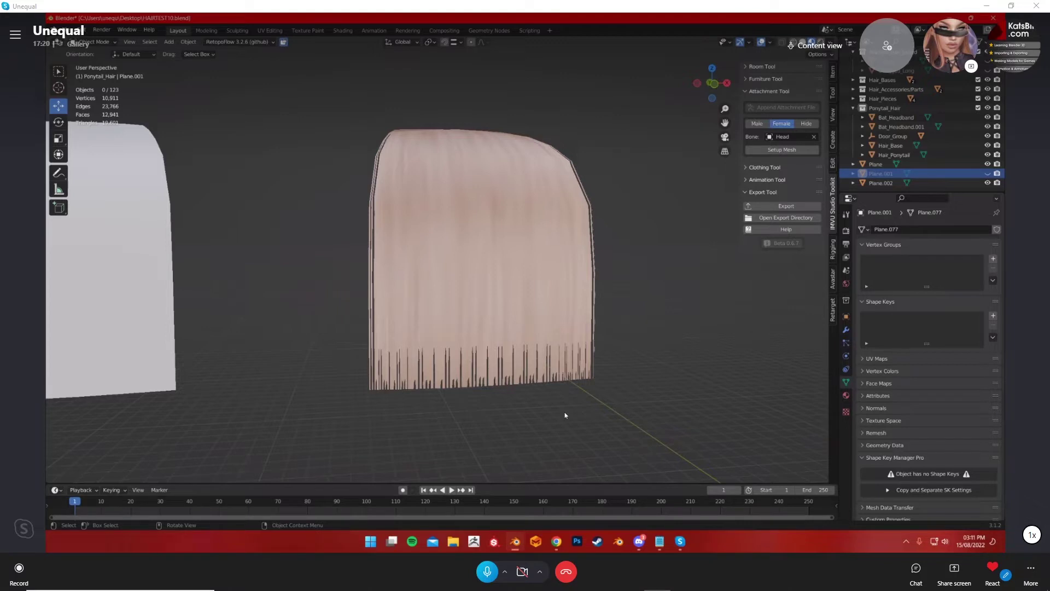
{"action": "scroll", "coordinate": [566, 415], "scroll_direction": "down", "scroll_amount": 6}
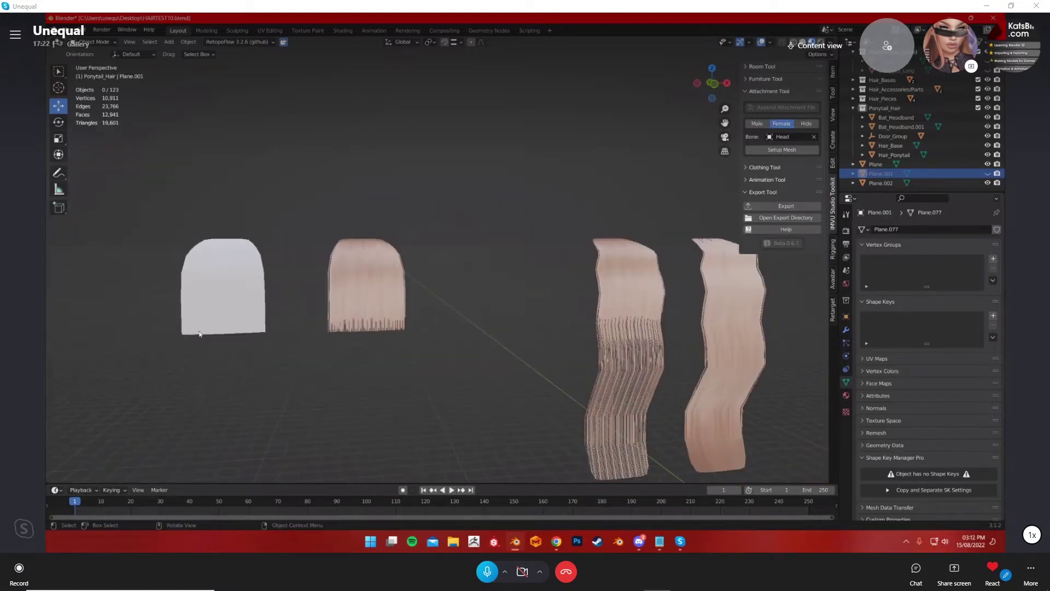
{"action": "middle_click_drag", "start_coordinate": [438, 324], "coordinate": [413, 325]}
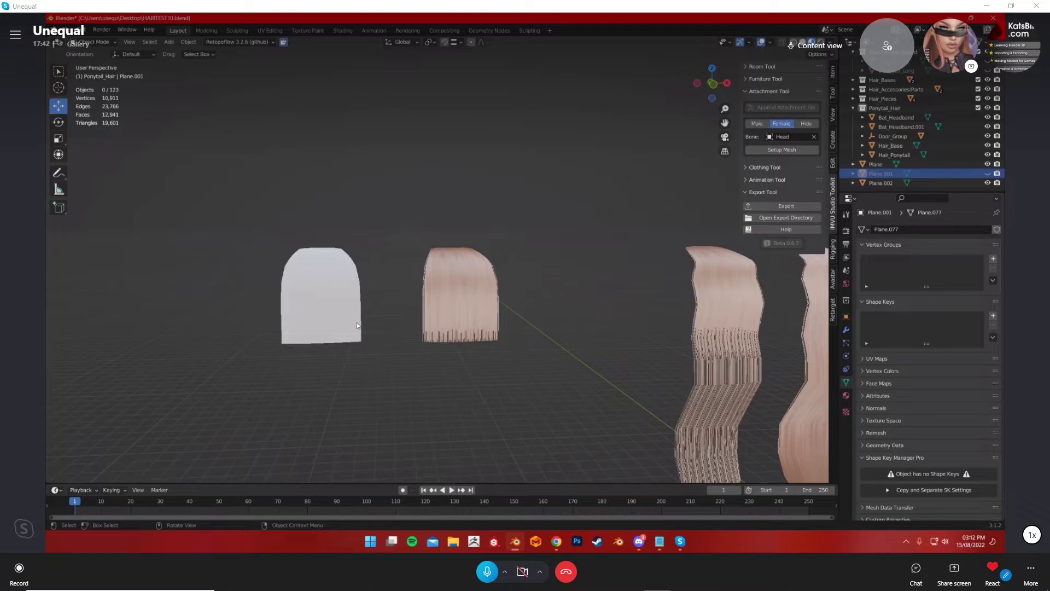
{"action": "middle_click_drag", "start_coordinate": [357, 325], "coordinate": [494, 189]}
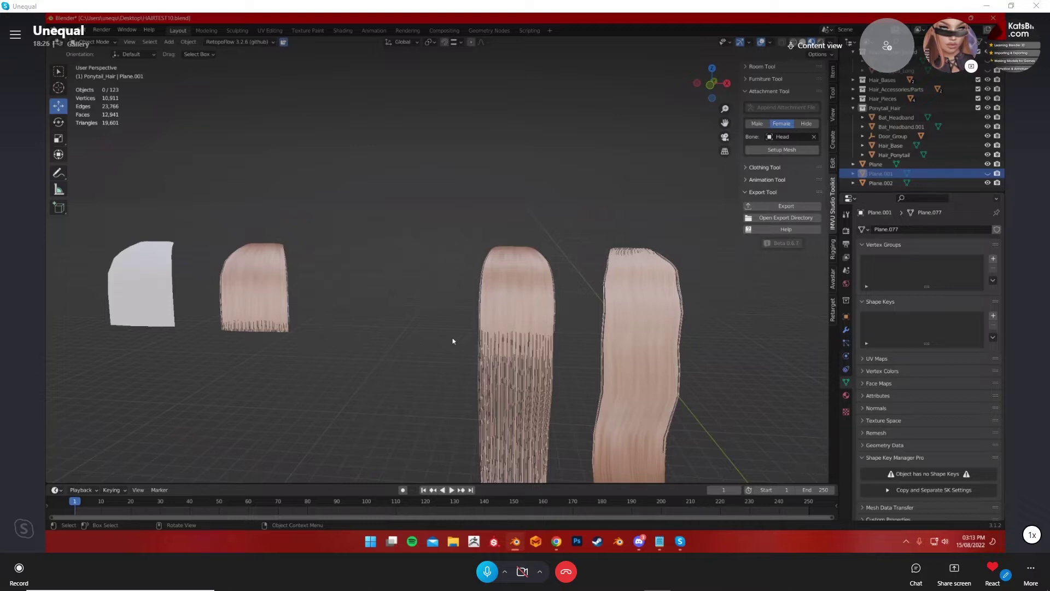
{"action": "mouse_move", "coordinate": [359, 370]}
{"action": "middle_mouse_down"}
{"action": "mouse_move", "coordinate": [379, 412]}
{"action": "mouse_move", "coordinate": [453, 375]}
{"action": "mouse_move", "coordinate": [441, 406]}
{"action": "middle_mouse_up"}
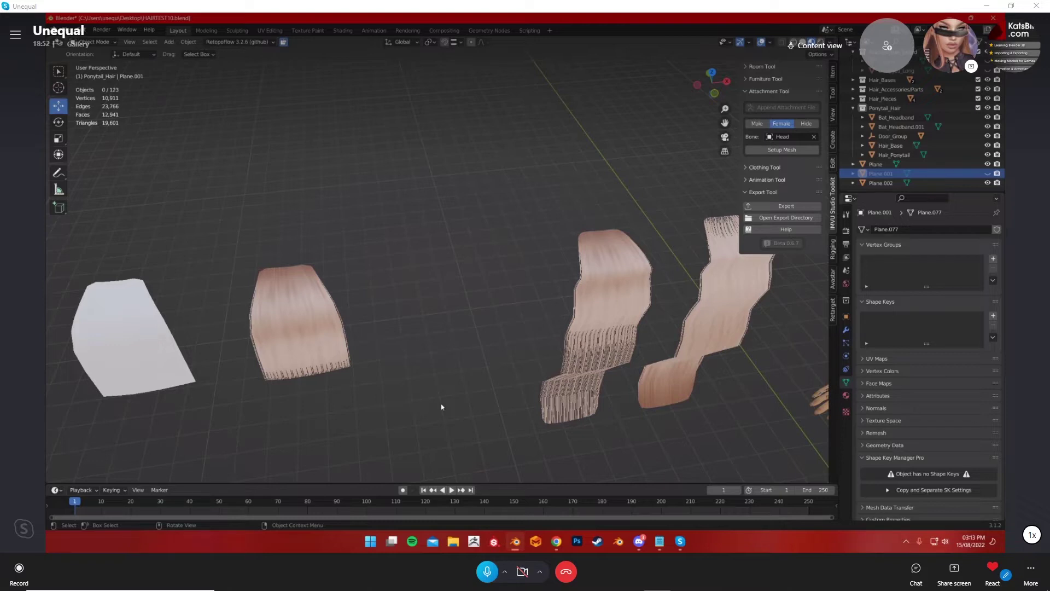
{"action": "mouse_move", "coordinate": [440, 404]}
{"action": "middle_mouse_down"}
{"action": "mouse_move", "coordinate": [399, 389]}
{"action": "mouse_move", "coordinate": [520, 426]}
{"action": "mouse_move", "coordinate": [538, 391]}
{"action": "mouse_move", "coordinate": [520, 386]}
{"action": "mouse_move", "coordinate": [559, 382]}
{"action": "mouse_move", "coordinate": [548, 372]}
{"action": "mouse_move", "coordinate": [560, 355]}
{"action": "mouse_move", "coordinate": [558, 368]}
{"action": "mouse_move", "coordinate": [508, 333]}
{"action": "middle_mouse_up"}
{"action": "left_click", "coordinate": [480, 316]}
{"action": "key", "text": "Tab"}
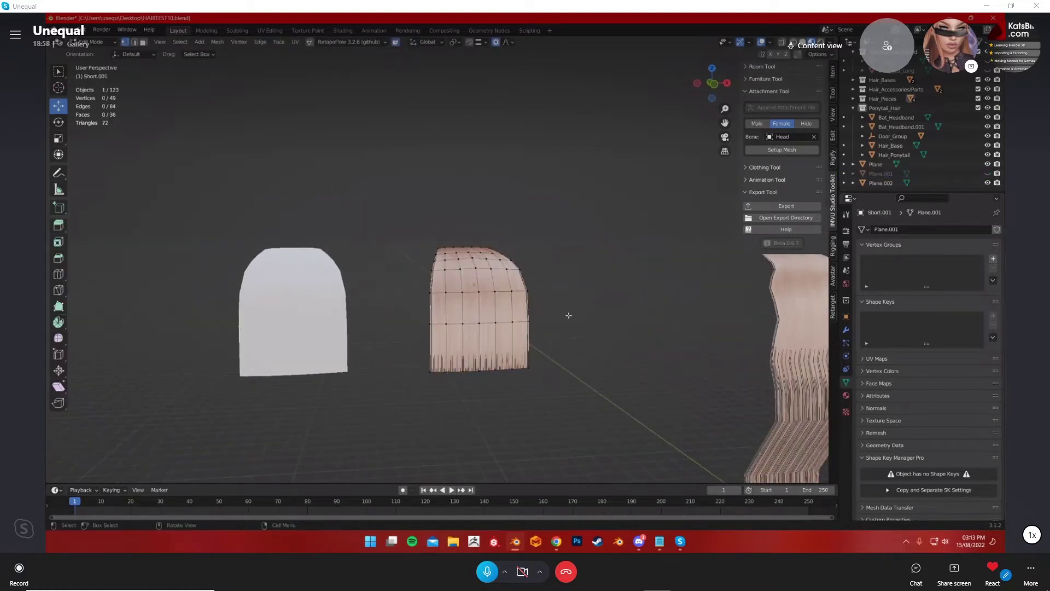
{"action": "key", "text": "Tab"}
{"action": "left_click", "coordinate": [257, 262]}
{"action": "key", "text": "Tab"}
{"action": "middle_click_drag", "start_coordinate": [343, 356], "coordinate": [417, 363]}
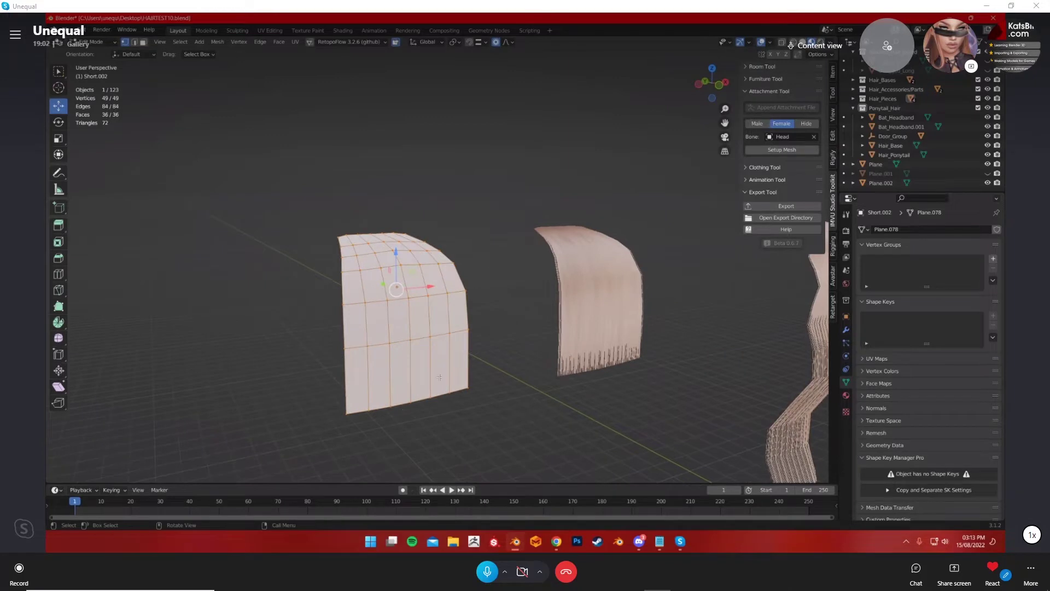
{"action": "key", "text": "Tab"}
{"action": "middle_click_drag", "start_coordinate": [503, 363], "coordinate": [468, 410]}
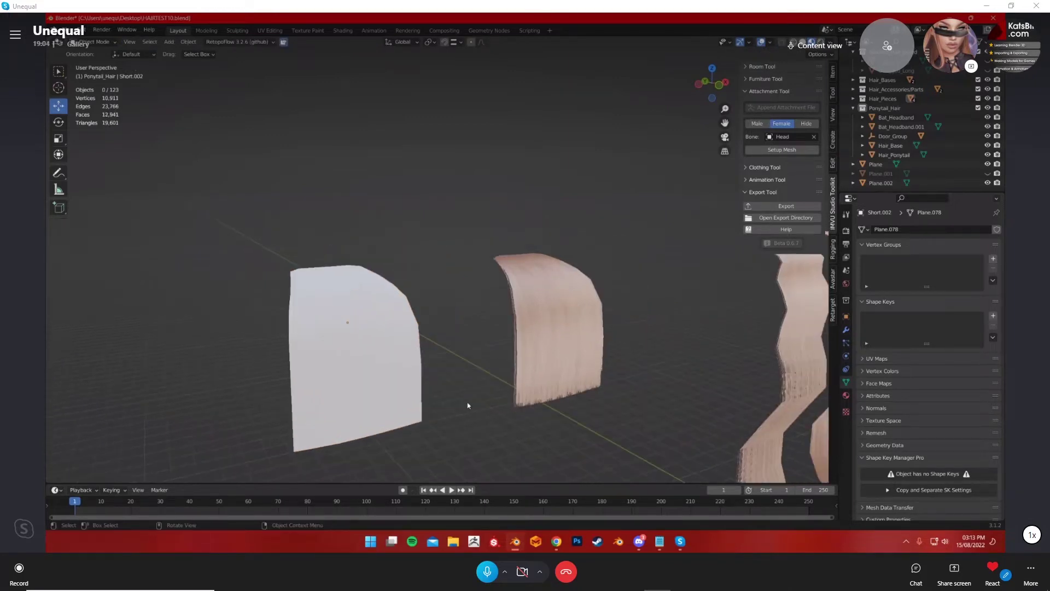
{"action": "key", "text": "Tab"}
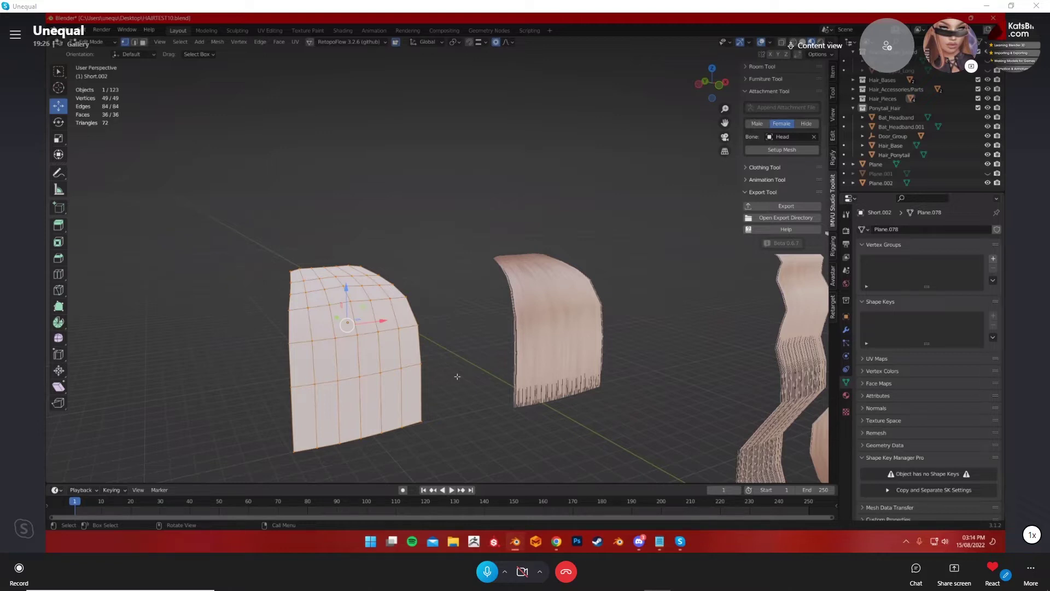
{"action": "scroll", "coordinate": [457, 373], "scroll_direction": "down", "scroll_amount": 2}
{"action": "scroll", "coordinate": [457, 373], "scroll_direction": "up", "scroll_amount": 2}
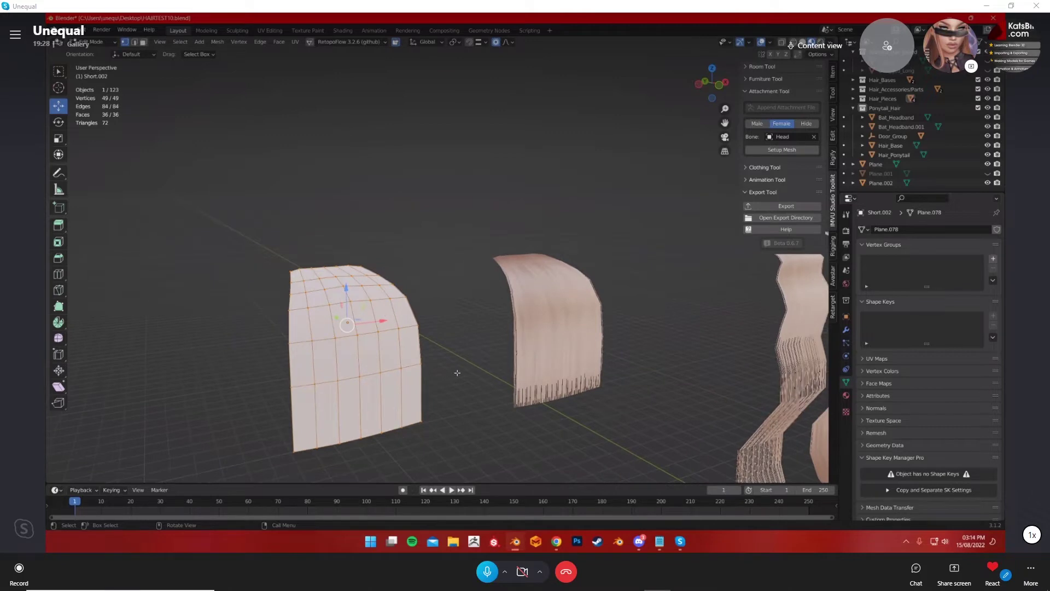
{"action": "key", "text": "Tab"}
{"action": "middle_click_drag", "start_coordinate": [453, 380], "coordinate": [531, 351]}
{"action": "key", "text": "Tab"}
{"action": "middle_click_drag", "start_coordinate": [510, 340], "coordinate": [479, 349], "text": "shift"}
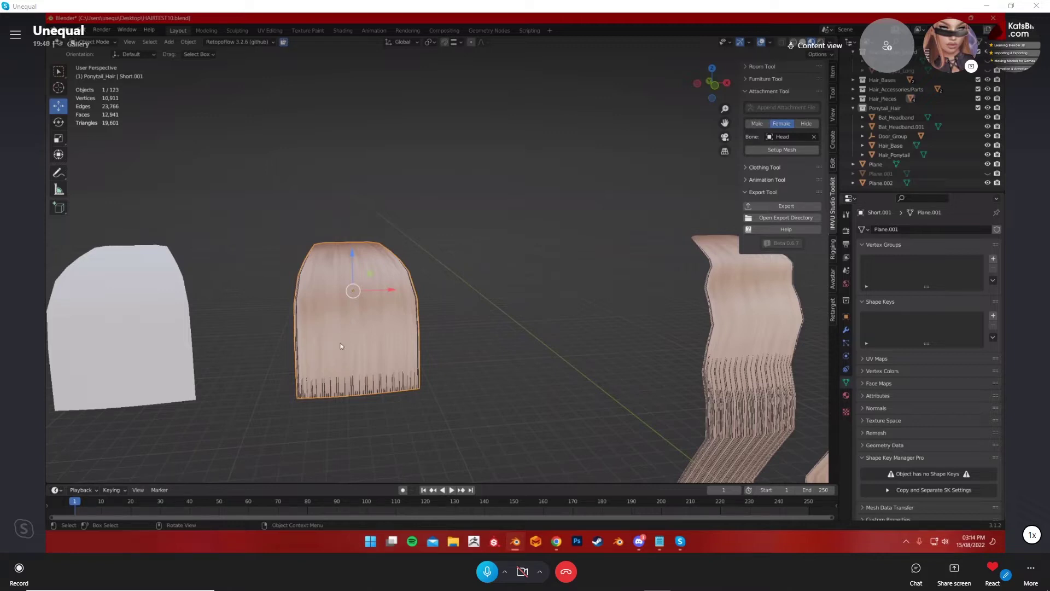
Turn on the Wireframe option under Geometry in the Viewport Overlays popover.
{"action": "scroll", "coordinate": [506, 394], "scroll_direction": "down", "scroll_amount": 3}
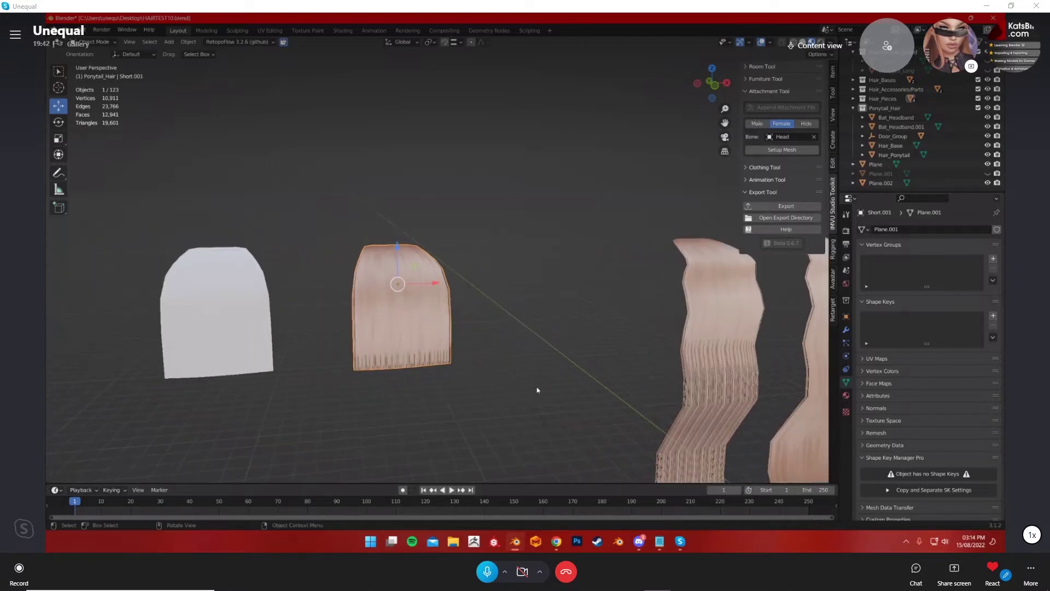
{"action": "left_click", "coordinate": [749, 42]}
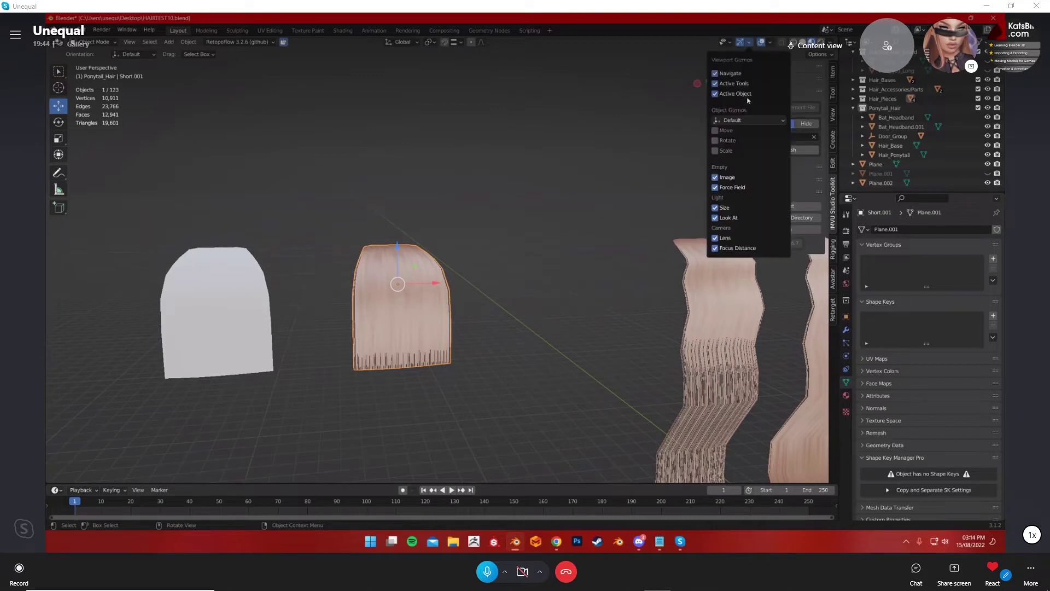
{"action": "left_click", "coordinate": [770, 42]}
{"action": "left_click", "coordinate": [713, 209]}
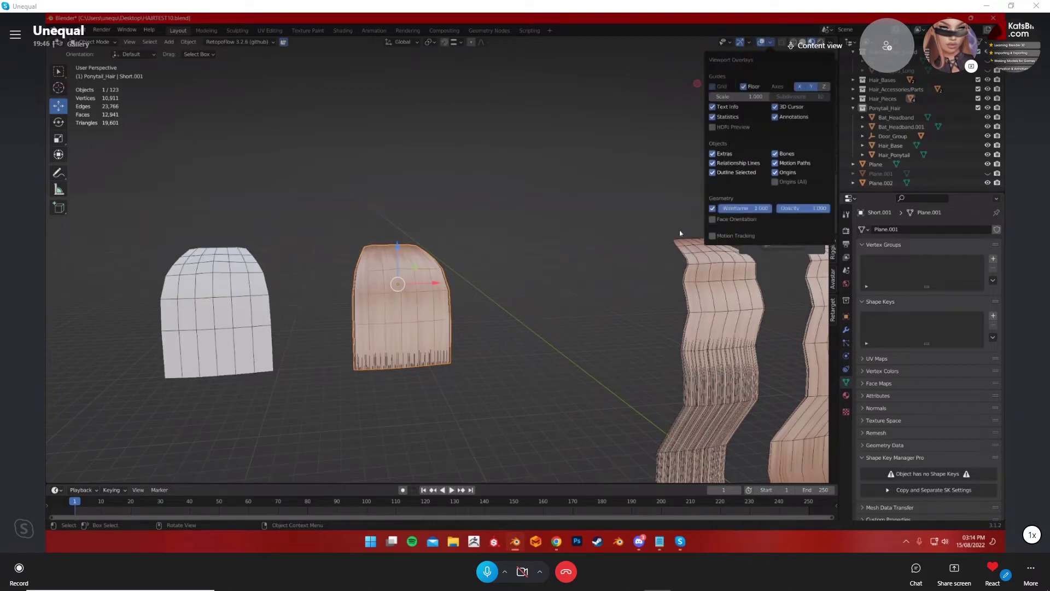
{"action": "left_click", "coordinate": [498, 311]}
{"action": "middle_click_drag", "start_coordinate": [495, 311], "coordinate": [589, 309], "text": "shift"}
{"action": "scroll", "coordinate": [589, 309], "scroll_direction": "up", "scroll_amount": 2}
{"action": "left_click", "coordinate": [770, 42]}
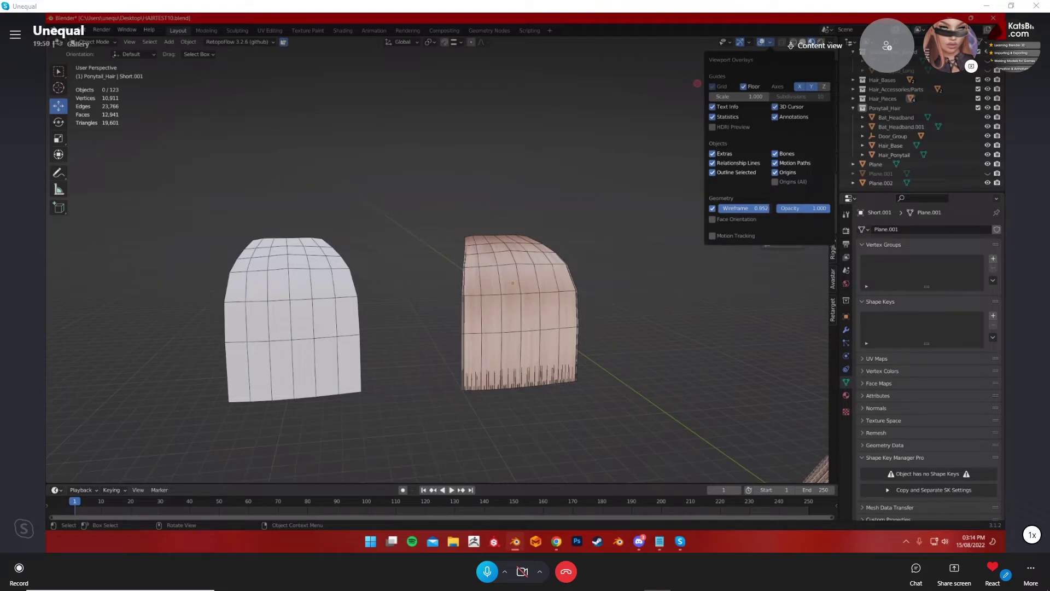
{"action": "mouse_move", "coordinate": [648, 324]}
{"action": "middle_mouse_down", "text": "shift"}
{"action": "mouse_move", "coordinate": [635, 292]}
{"action": "mouse_move", "coordinate": [645, 326]}
{"action": "middle_mouse_up", "text": "shift"}
{"action": "scroll", "coordinate": [632, 296], "scroll_direction": "up", "scroll_amount": 1}
{"action": "scroll", "coordinate": [636, 314], "scroll_direction": "down", "scroll_amount": 1}
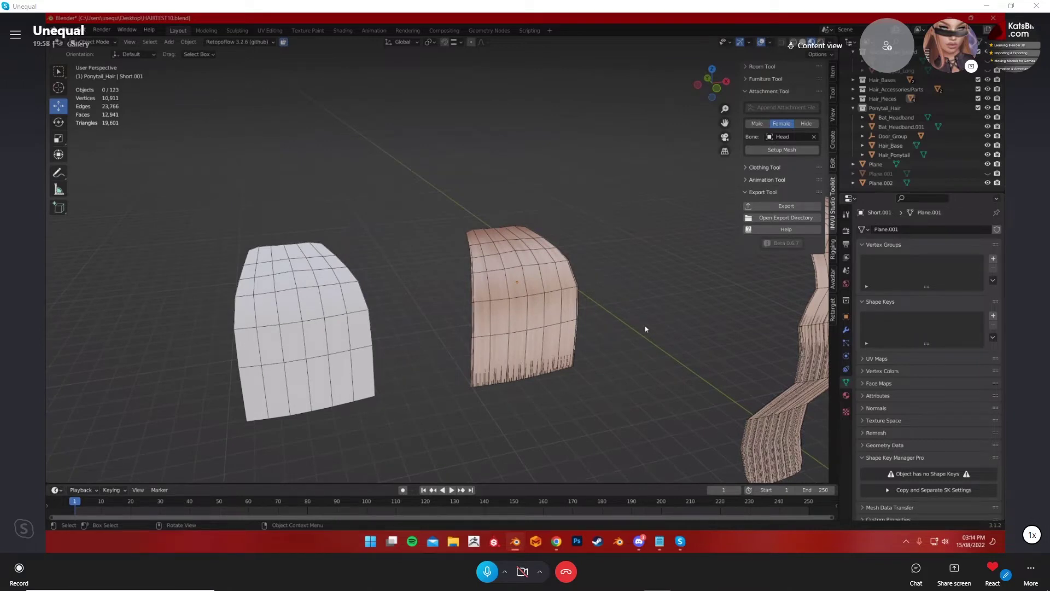
Put the white base mesh Short.002 into Edit Mode.
{"action": "key", "text": "Tab"}
{"action": "key", "text": "Tab"}
{"action": "left_click", "coordinate": [316, 329]}
{"action": "key", "text": "Tab"}
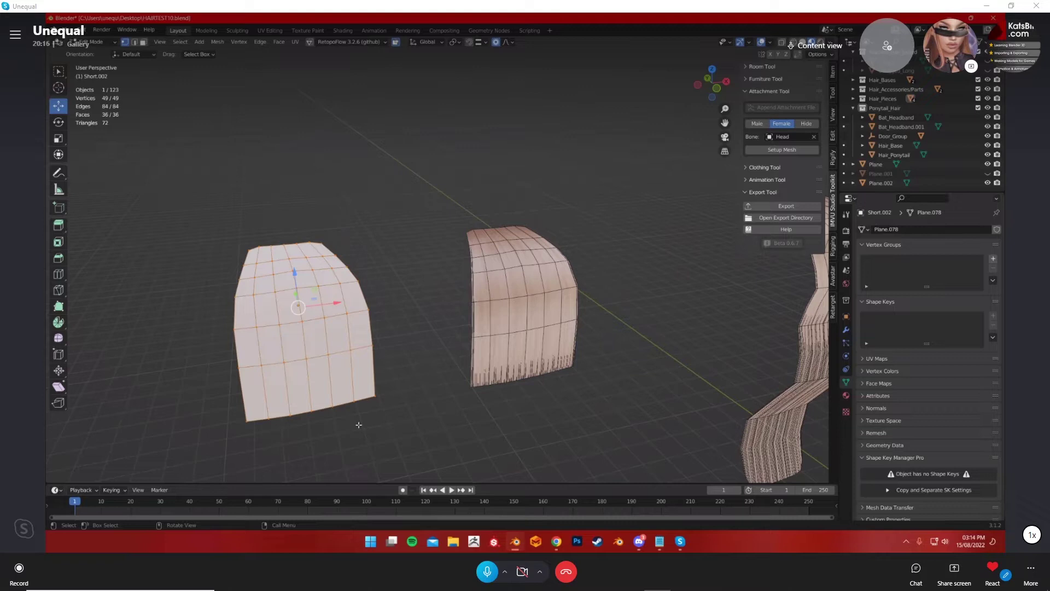
Return the white base to object mode, deselect it, and bring the long hair meshes into view.
{"action": "key", "text": "Tab"}
{"action": "left_click", "coordinate": [407, 377]}
{"action": "middle_click_drag", "start_coordinate": [434, 386], "coordinate": [251, 401], "text": "shift"}
{"action": "middle_click_drag", "start_coordinate": [521, 403], "coordinate": [496, 330], "text": "shift"}
{"action": "scroll", "coordinate": [555, 414], "scroll_direction": "up", "scroll_amount": 3}
Select the long straight hair mesh Short.003 and inspect its strand tips in Edit Mode.
{"action": "left_click", "coordinate": [497, 333]}
{"action": "middle_click_drag", "start_coordinate": [164, 385], "coordinate": [438, 340], "text": "shift"}
{"action": "scroll", "coordinate": [438, 340], "scroll_direction": "down", "scroll_amount": 2}
{"action": "middle_click_drag", "start_coordinate": [552, 306], "coordinate": [347, 302], "text": "shift"}
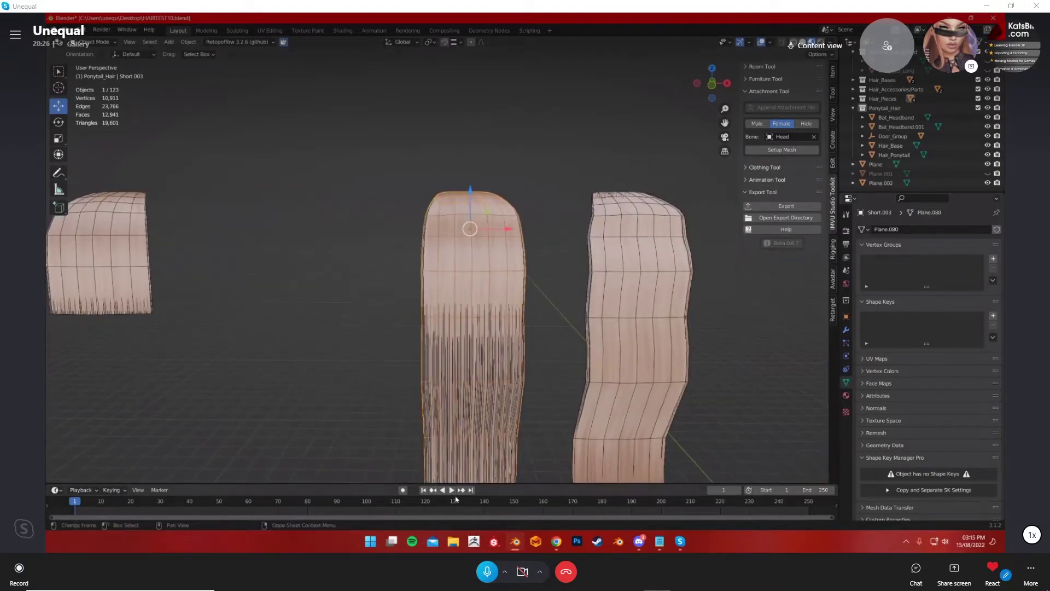
{"action": "middle_click_drag", "start_coordinate": [457, 465], "coordinate": [449, 363], "text": "shift"}
{"action": "key", "text": "Tab"}
{"action": "scroll", "coordinate": [458, 377], "scroll_direction": "up", "scroll_amount": 1}
{"action": "scroll", "coordinate": [459, 378], "scroll_direction": "up", "scroll_amount": 1}
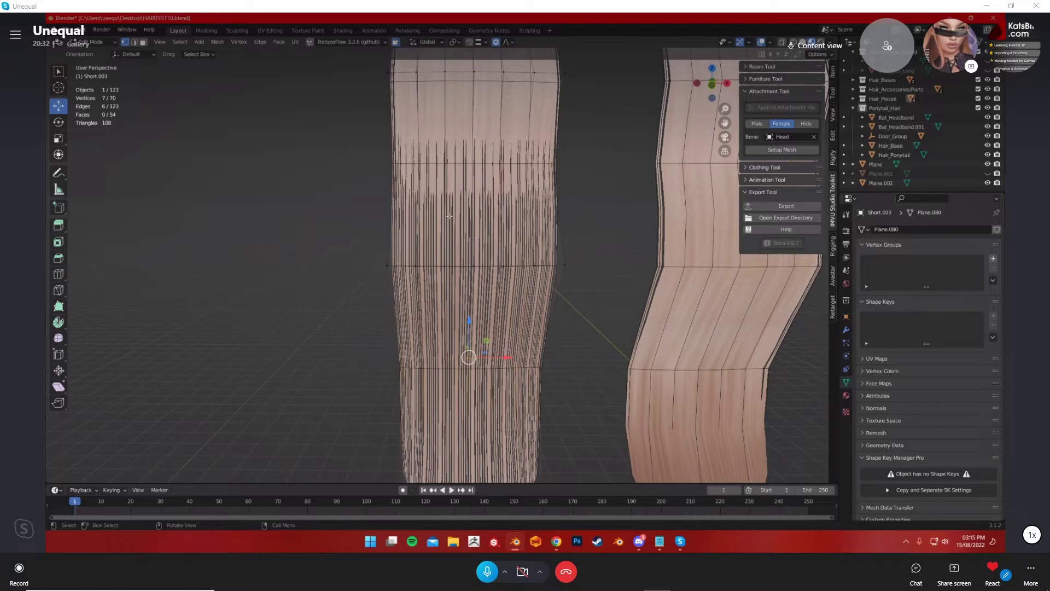
{"action": "scroll", "coordinate": [449, 216], "scroll_direction": "down", "scroll_amount": 1}
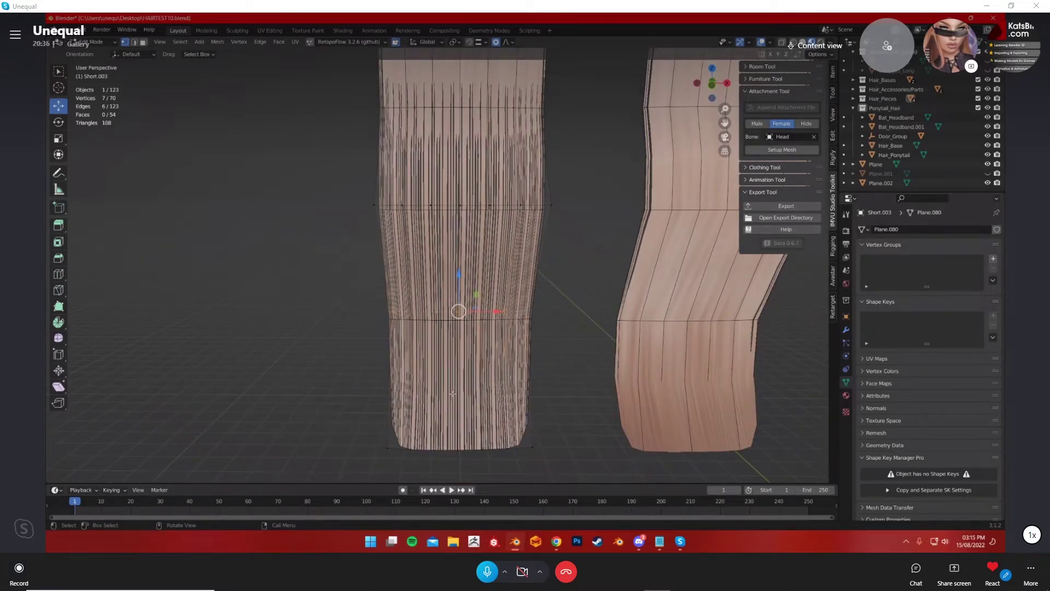
{"action": "middle_click_drag", "start_coordinate": [519, 163], "coordinate": [509, 295], "text": "shift"}
{"action": "scroll", "coordinate": [509, 296], "scroll_direction": "up", "scroll_amount": 5}
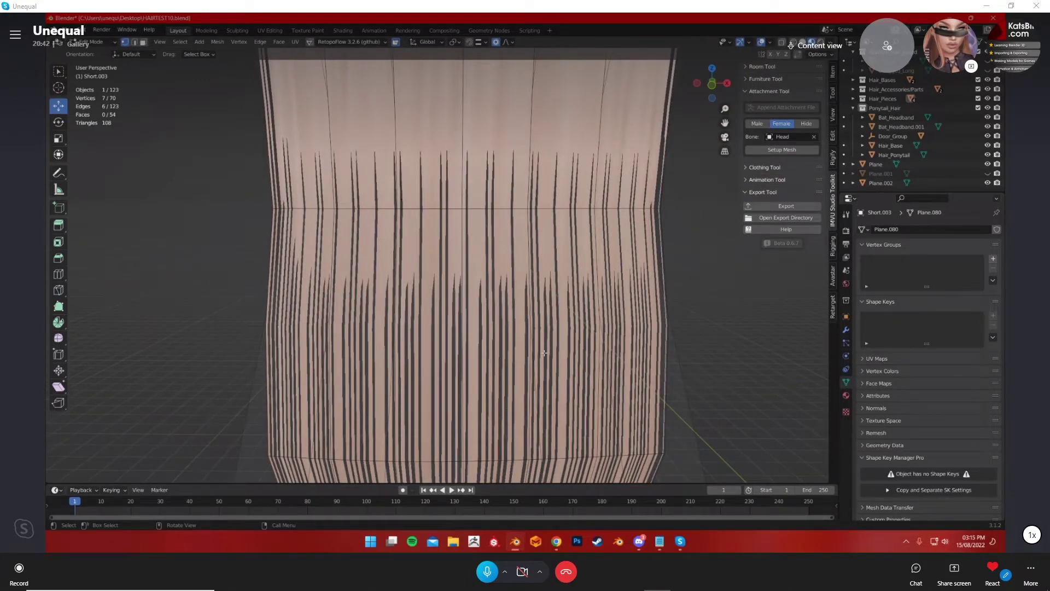
Exit Edit Mode and look over the hair strips' lower ends up close.
{"action": "key", "text": "Tab"}
{"action": "scroll", "coordinate": [544, 353], "scroll_direction": "down", "scroll_amount": 3}
{"action": "middle_click_drag", "start_coordinate": [569, 331], "coordinate": [290, 350], "text": "shift"}
{"action": "scroll", "coordinate": [295, 349], "scroll_direction": "down", "scroll_amount": 3}
{"action": "middle_click_drag", "start_coordinate": [373, 340], "coordinate": [443, 257], "text": "shift"}
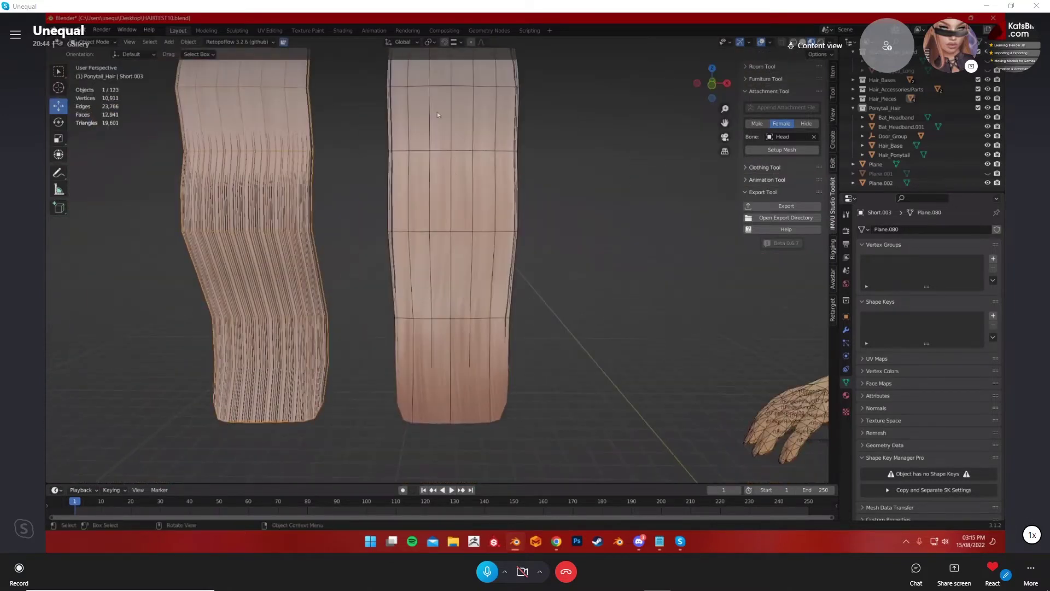
{"action": "scroll", "coordinate": [455, 397], "scroll_direction": "up", "scroll_amount": 1}
{"action": "middle_click_drag", "start_coordinate": [482, 415], "coordinate": [476, 332], "text": "shift"}
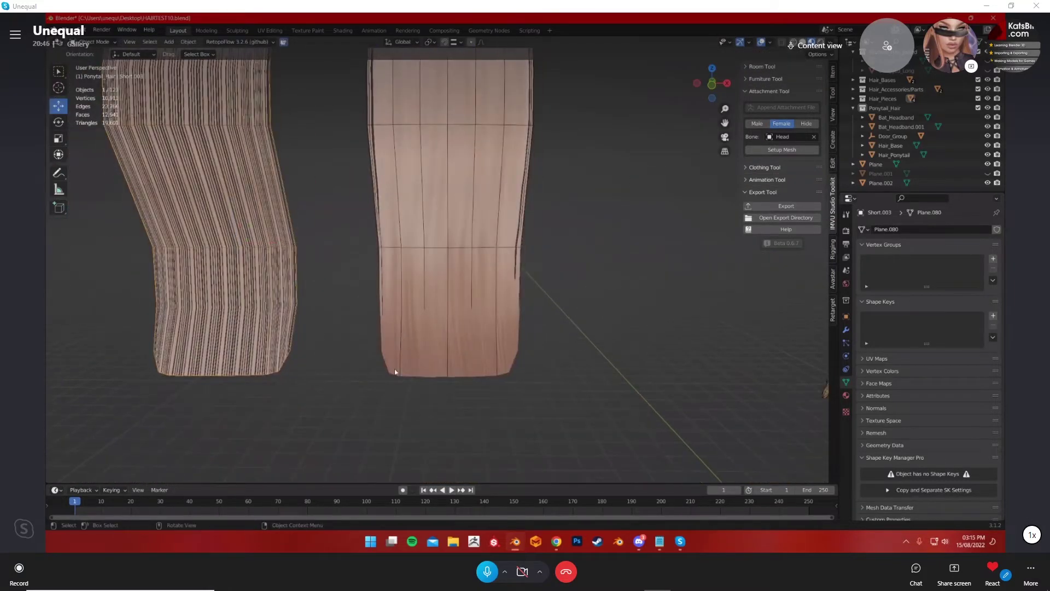
{"action": "scroll", "coordinate": [544, 342], "scroll_direction": "up", "scroll_amount": 3}
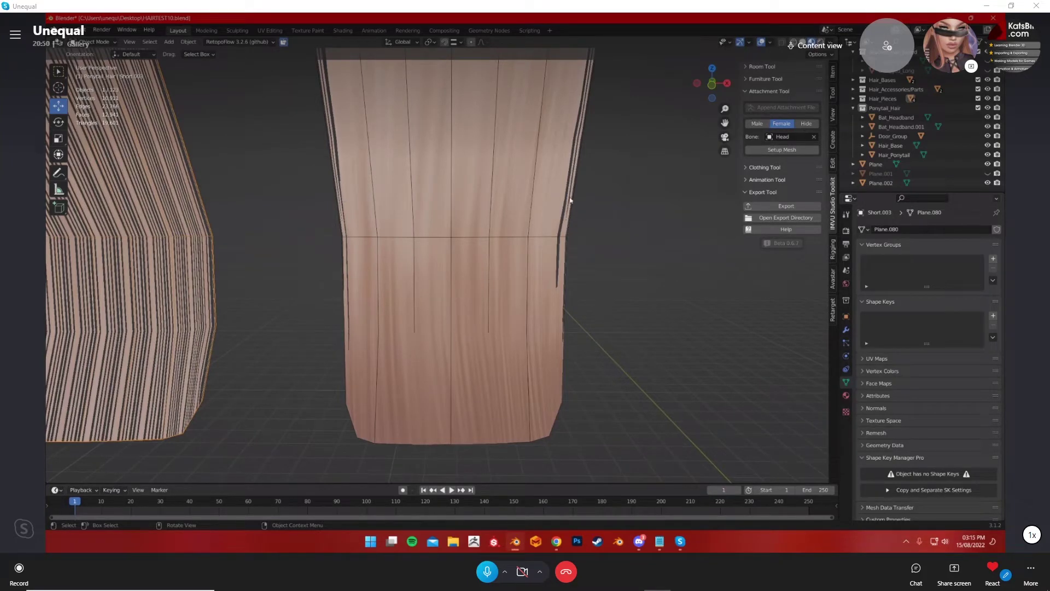
{"action": "scroll", "coordinate": [569, 200], "scroll_direction": "down", "scroll_amount": 6}
{"action": "scroll", "coordinate": [566, 321], "scroll_direction": "up", "scroll_amount": 1}
{"action": "scroll", "coordinate": [546, 329], "scroll_direction": "down", "scroll_amount": 2}
Toggle Edit Mode on the strip once more, then deselect everything.
{"action": "key", "text": "Tab"}
{"action": "key", "text": "Tab"}
{"action": "middle_click_drag", "start_coordinate": [158, 315], "coordinate": [363, 368], "text": "shift"}
{"action": "left_click", "coordinate": [322, 326]}
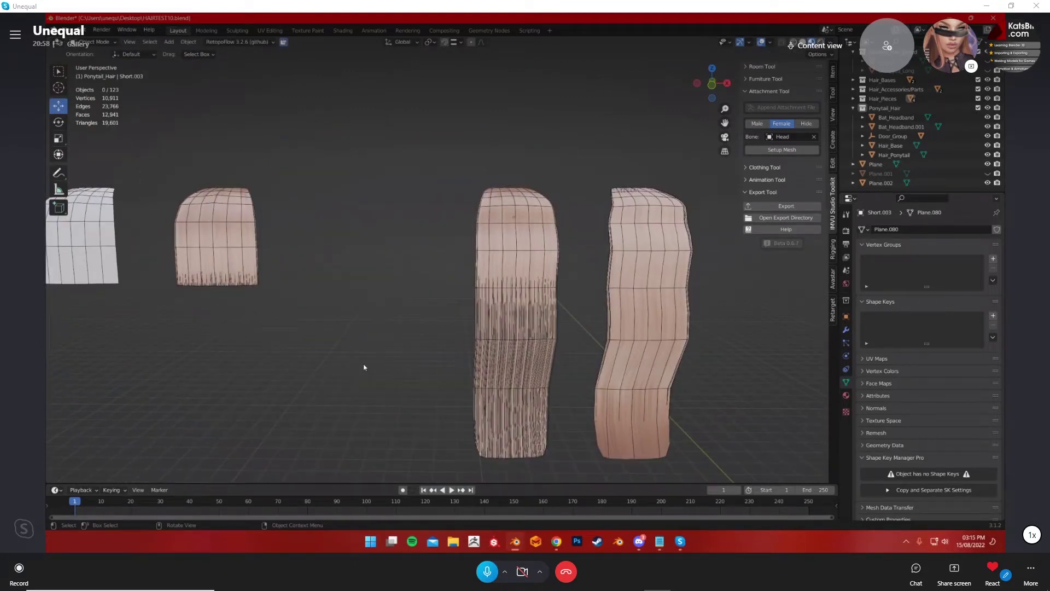
{"action": "middle_click_drag", "start_coordinate": [379, 314], "coordinate": [414, 336]}
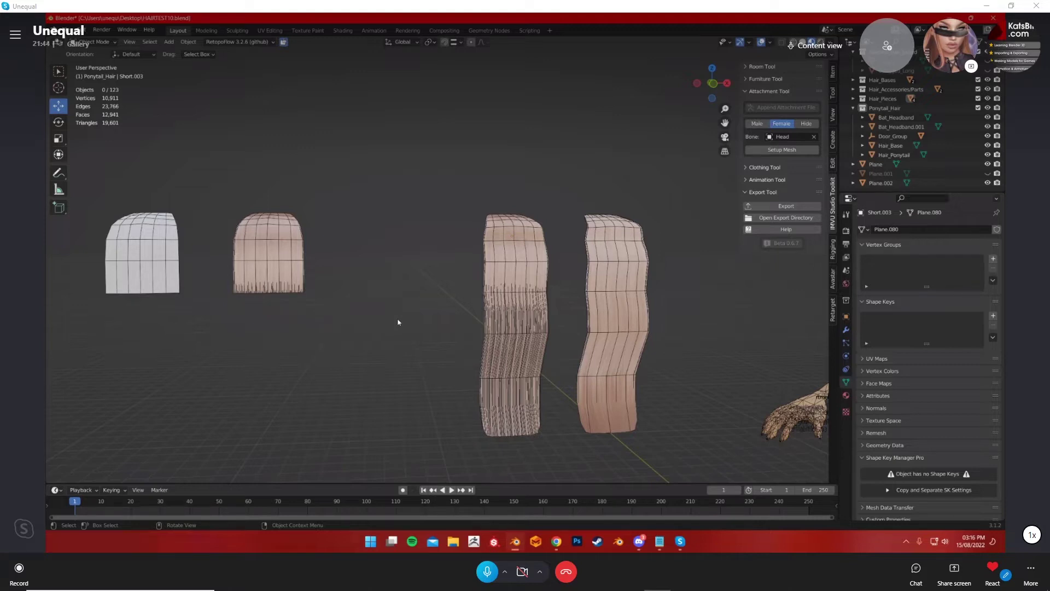
{"action": "middle_click_drag", "start_coordinate": [76, 224], "coordinate": [353, 373]}
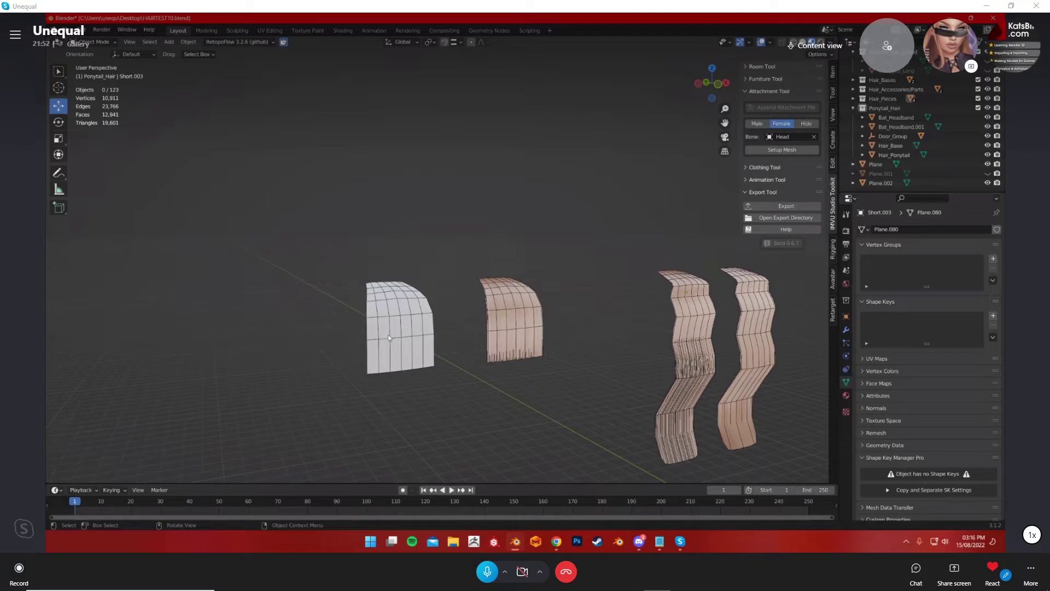
{"action": "middle_click_drag", "start_coordinate": [378, 311], "coordinate": [477, 395]}
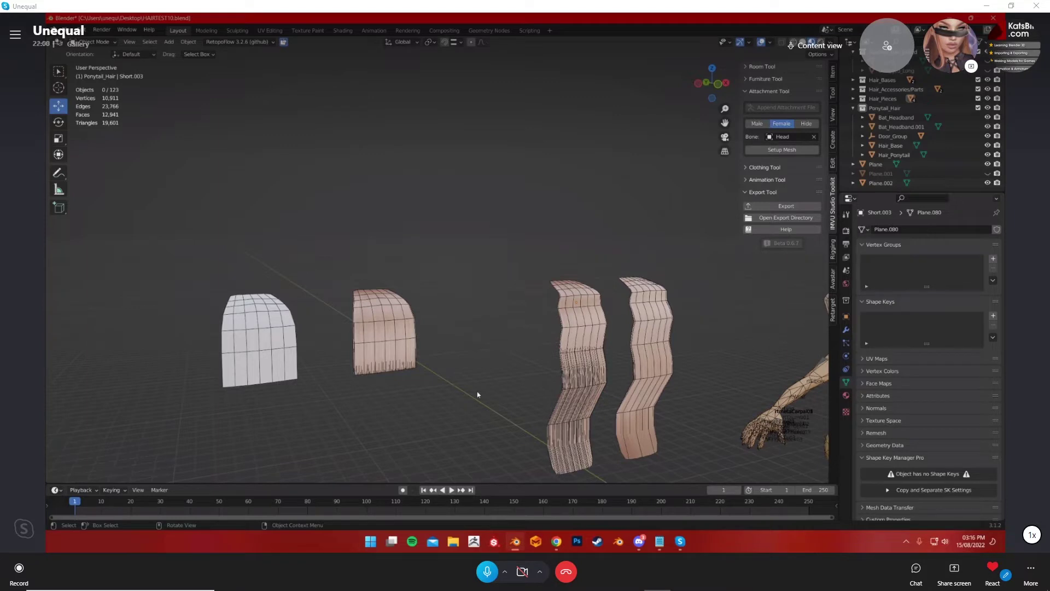
{"action": "middle_click_drag", "start_coordinate": [511, 365], "coordinate": [514, 323]}
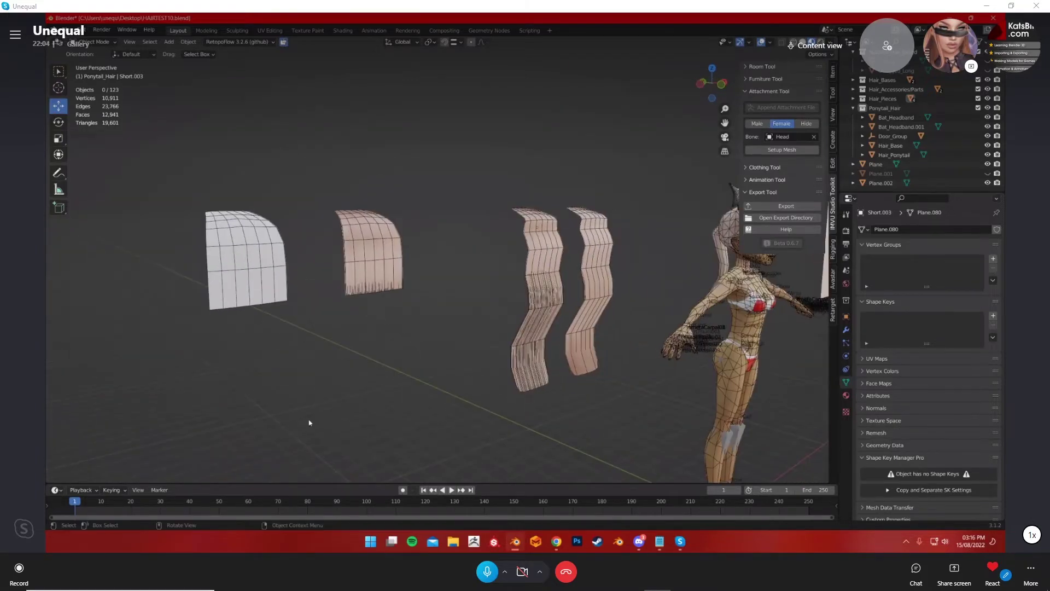
{"action": "mouse_move", "coordinate": [407, 367]}
{"action": "middle_mouse_down"}
{"action": "mouse_move", "coordinate": [469, 351]}
{"action": "mouse_move", "coordinate": [241, 354]}
{"action": "middle_mouse_up"}
{"action": "mouse_move", "coordinate": [567, 359]}
{"action": "middle_mouse_down", "text": "shift"}
{"action": "mouse_move", "coordinate": [375, 363]}
{"action": "mouse_move", "coordinate": [447, 376]}
{"action": "mouse_move", "coordinate": [452, 368]}
{"action": "mouse_move", "coordinate": [397, 369]}
{"action": "middle_mouse_up", "text": "shift"}
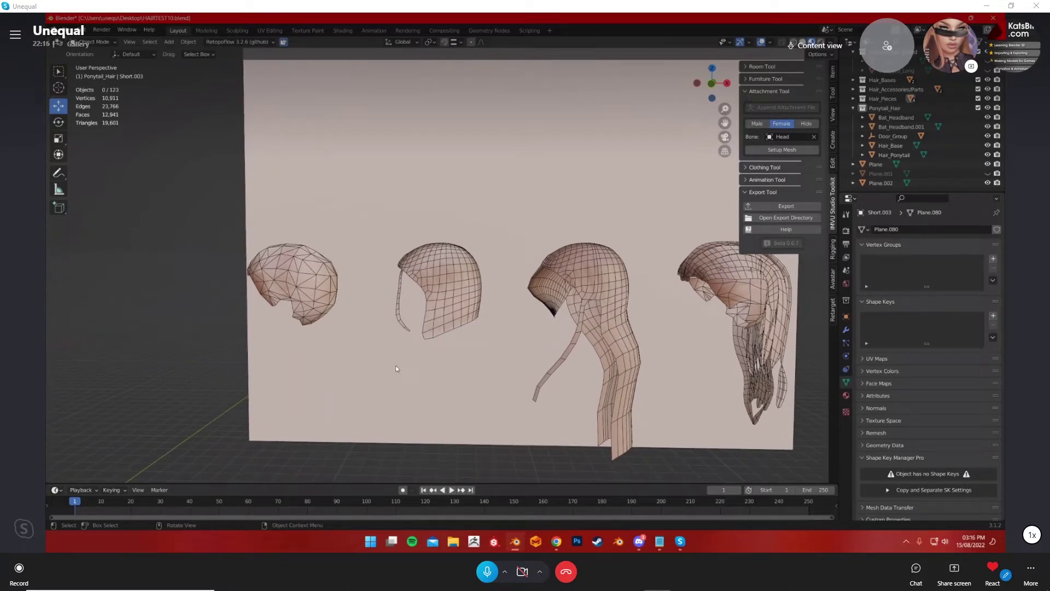
Hide the large Plane behind the hair caps with H, then select Plane.002.
{"action": "middle_click_drag", "start_coordinate": [331, 356], "coordinate": [156, 327]}
{"action": "scroll", "coordinate": [444, 342], "scroll_direction": "up", "scroll_amount": 1}
{"action": "middle_click_drag", "start_coordinate": [340, 351], "coordinate": [435, 343], "text": "shift"}
{"action": "scroll", "coordinate": [359, 257], "scroll_direction": "up", "scroll_amount": 4}
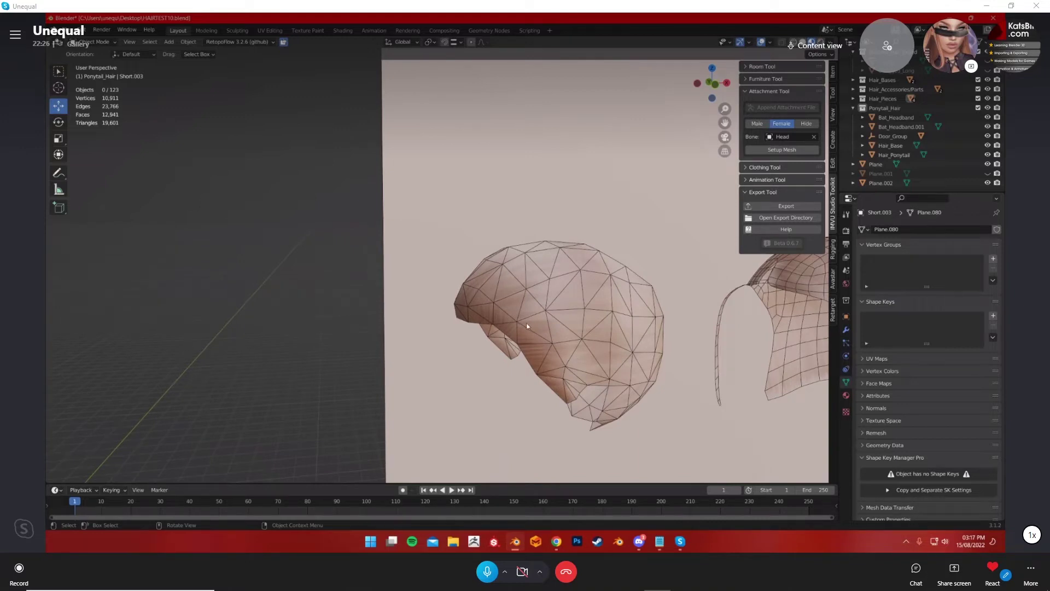
{"action": "scroll", "coordinate": [527, 326], "scroll_direction": "down", "scroll_amount": 3}
{"action": "left_click", "coordinate": [572, 181]}
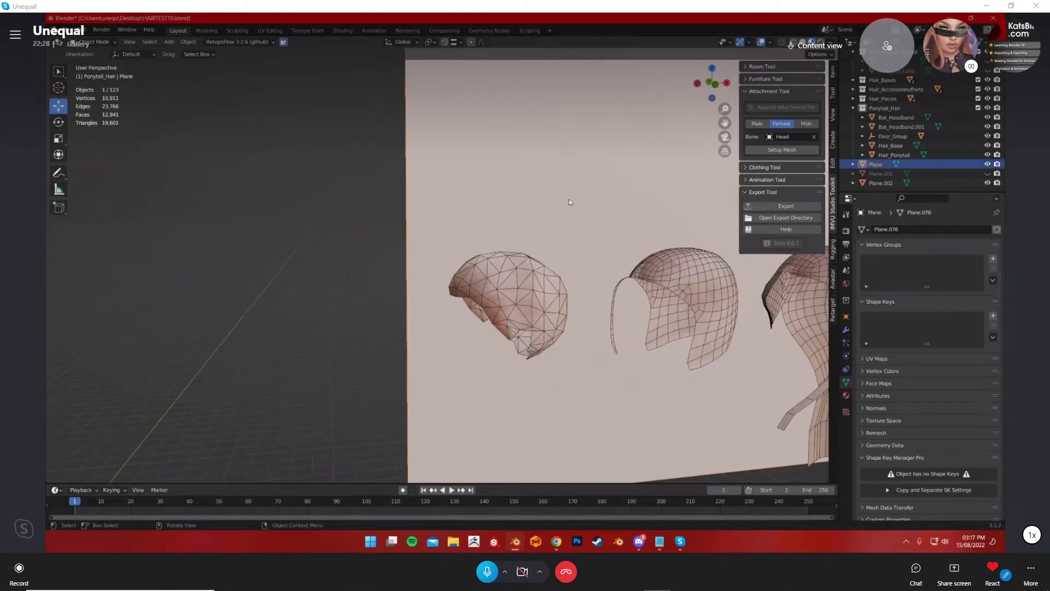
{"action": "key", "text": "h"}
{"action": "scroll", "coordinate": [607, 227], "scroll_direction": "down", "scroll_amount": 5}
{"action": "left_click", "coordinate": [651, 254]}
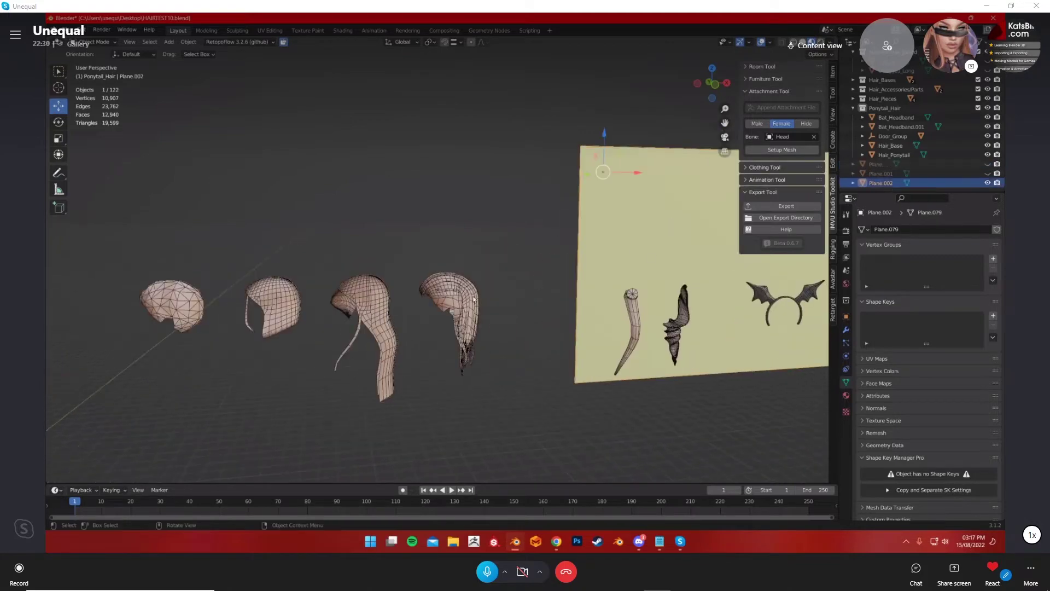
Hide the yellow backdrop Plane.002 with H.
{"action": "key", "text": "h"}
{"action": "scroll", "coordinate": [429, 250], "scroll_direction": "up", "scroll_amount": 5}
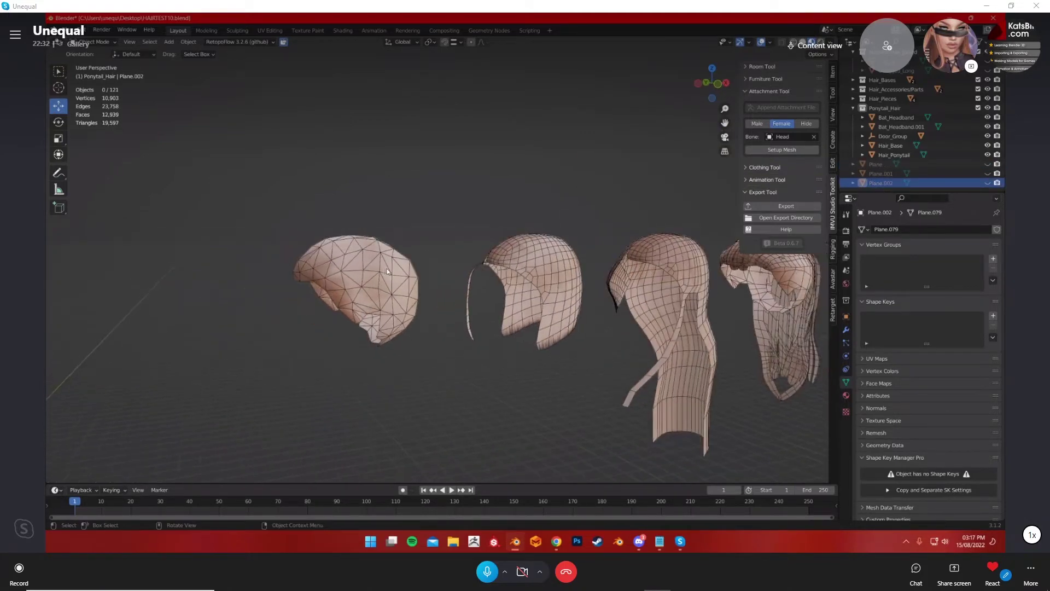
{"action": "scroll", "coordinate": [387, 271], "scroll_direction": "up", "scroll_amount": 2}
Orbit around the four hair caps from several sides, then pan back to the avatar.
{"action": "middle_click_drag", "start_coordinate": [347, 290], "coordinate": [343, 290]}
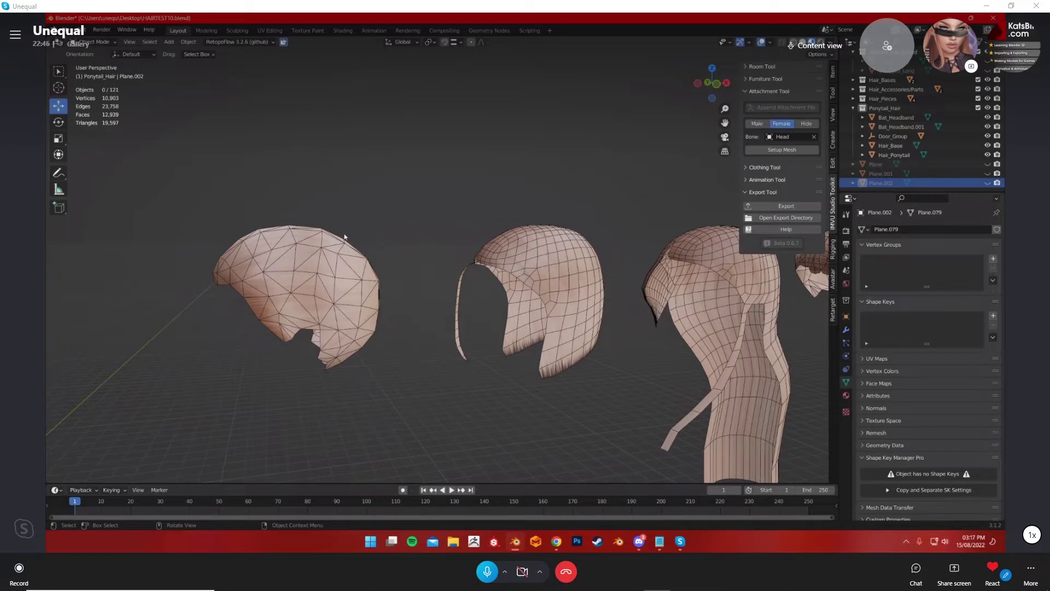
{"action": "middle_click_drag", "start_coordinate": [352, 304], "coordinate": [448, 335]}
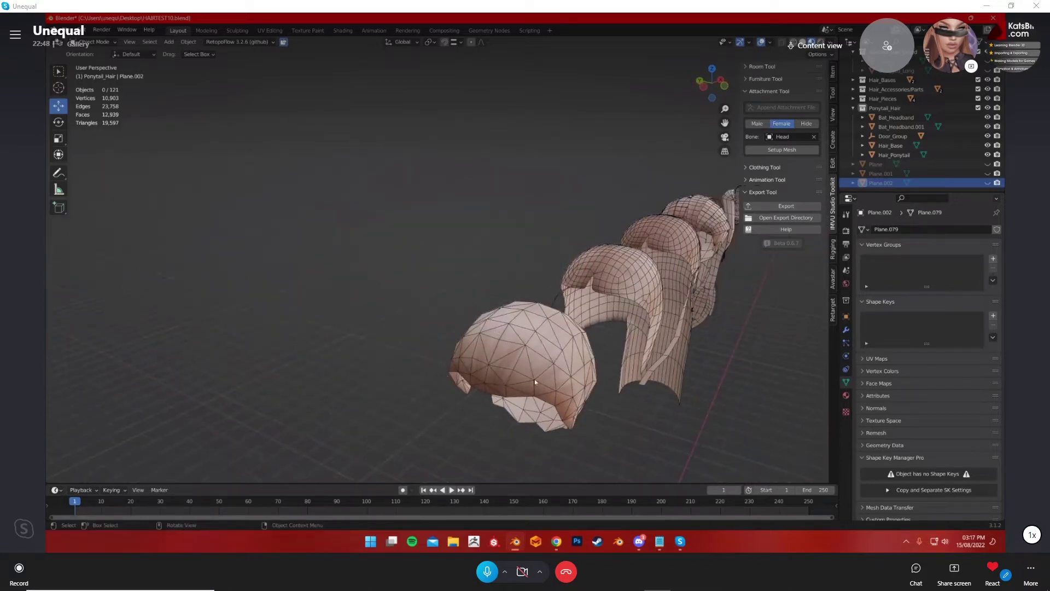
{"action": "middle_click_drag", "start_coordinate": [535, 381], "coordinate": [442, 325]}
{"action": "middle_click_drag", "start_coordinate": [309, 328], "coordinate": [330, 290]}
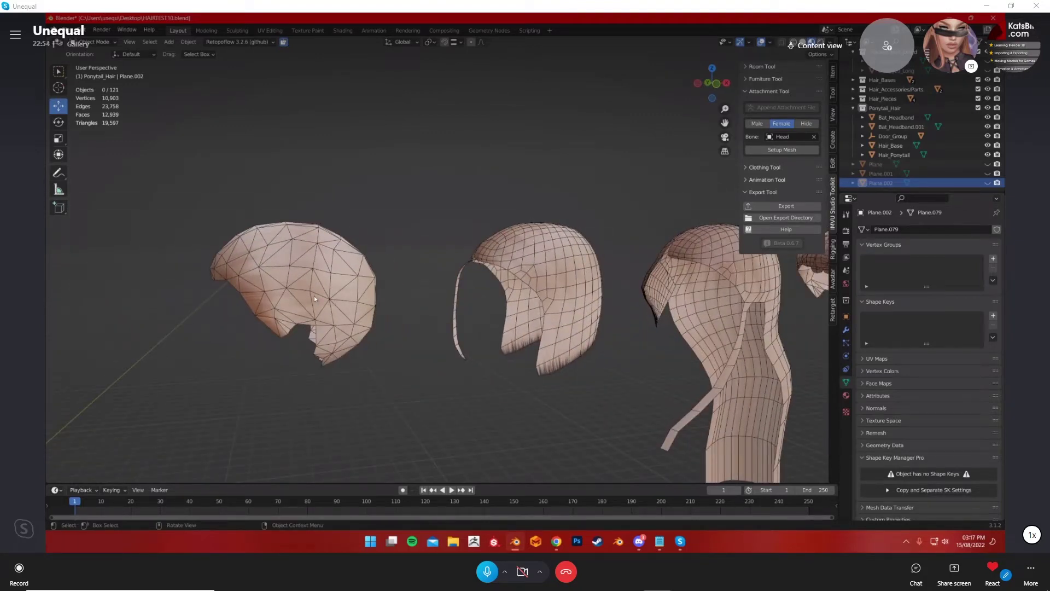
{"action": "middle_click_drag", "start_coordinate": [314, 299], "coordinate": [316, 326], "text": "shift"}
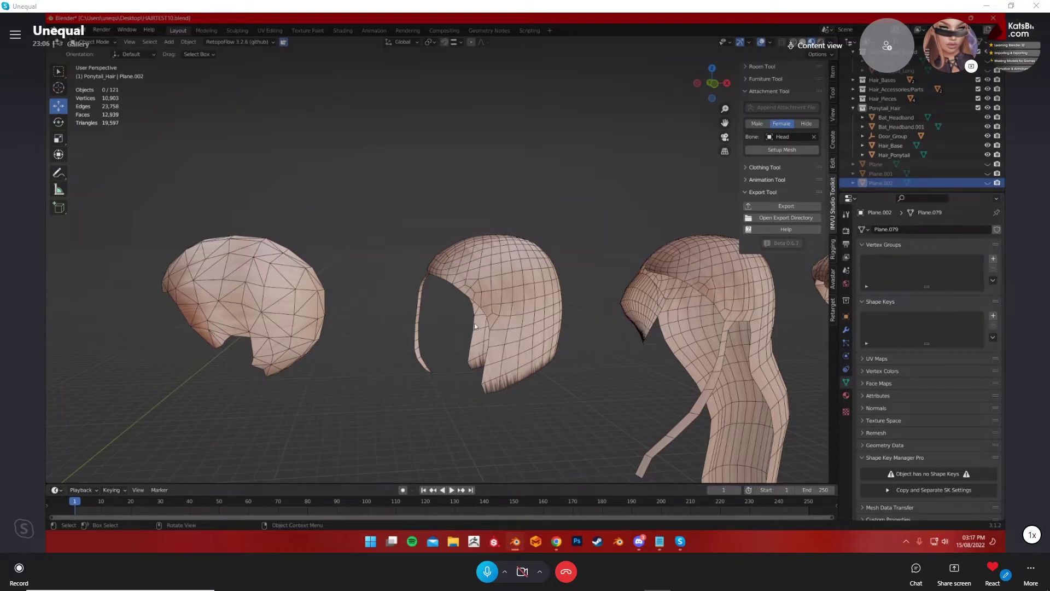
{"action": "middle_click_drag", "start_coordinate": [474, 326], "coordinate": [489, 253]}
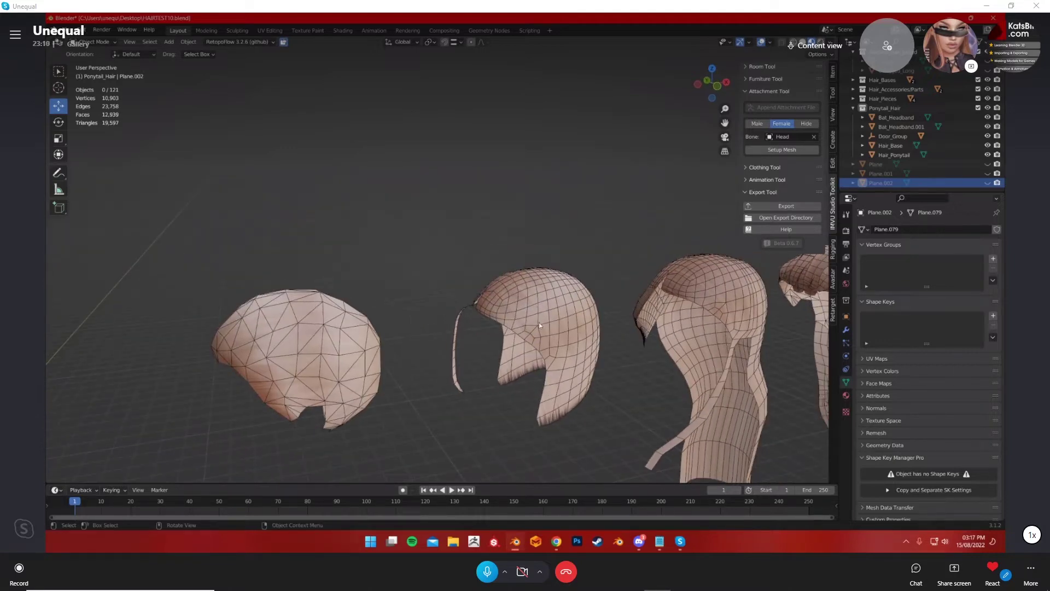
{"action": "middle_click_drag", "start_coordinate": [476, 328], "coordinate": [274, 262]}
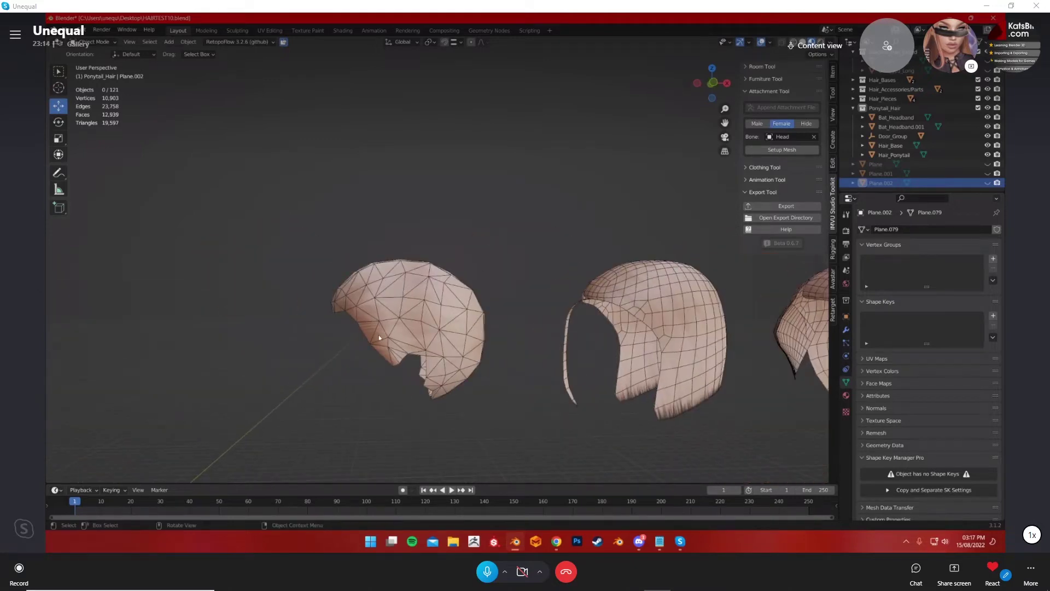
{"action": "scroll", "coordinate": [378, 334], "scroll_direction": "down", "scroll_amount": 4}
{"action": "middle_click_drag", "start_coordinate": [378, 335], "coordinate": [558, 349], "text": "shift"}
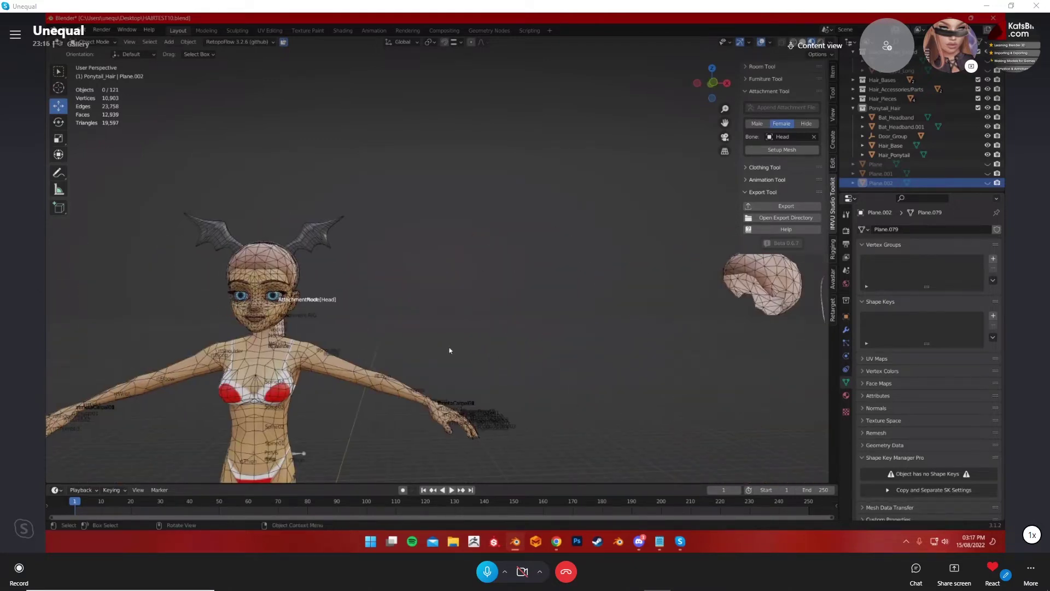
Hide the Bat_Headband and Hair_Base objects with H.
{"action": "left_click", "coordinate": [312, 247]}
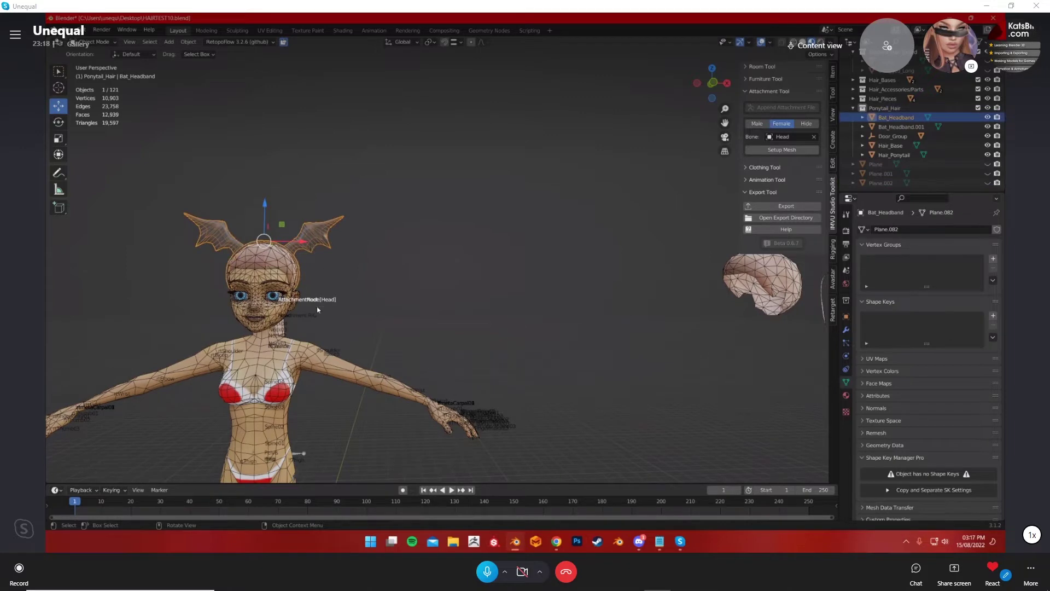
{"action": "key", "text": "h"}
{"action": "left_click", "coordinate": [257, 258]}
{"action": "key", "text": "h"}
{"action": "scroll", "coordinate": [932, 148], "scroll_direction": "up", "scroll_amount": 2}
{"action": "scroll", "coordinate": [933, 147], "scroll_direction": "up", "scroll_amount": 5}
Toggle an Attachment_Female_Hair object's visibility on and off in the outliner, then orbit the bare head.
{"action": "left_click", "coordinate": [987, 134]}
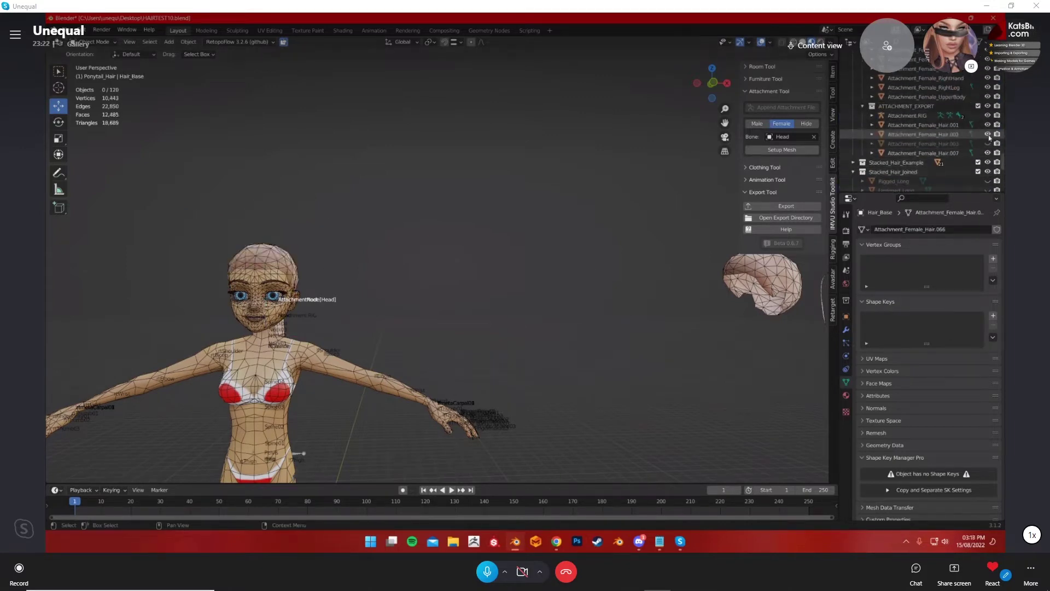
{"action": "left_click", "coordinate": [987, 134]}
{"action": "scroll", "coordinate": [980, 137], "scroll_direction": "up", "scroll_amount": 5}
{"action": "scroll", "coordinate": [979, 137], "scroll_direction": "up", "scroll_amount": 10}
{"action": "scroll", "coordinate": [979, 137], "scroll_direction": "down", "scroll_amount": 12}
{"action": "scroll", "coordinate": [968, 138], "scroll_direction": "down", "scroll_amount": 10}
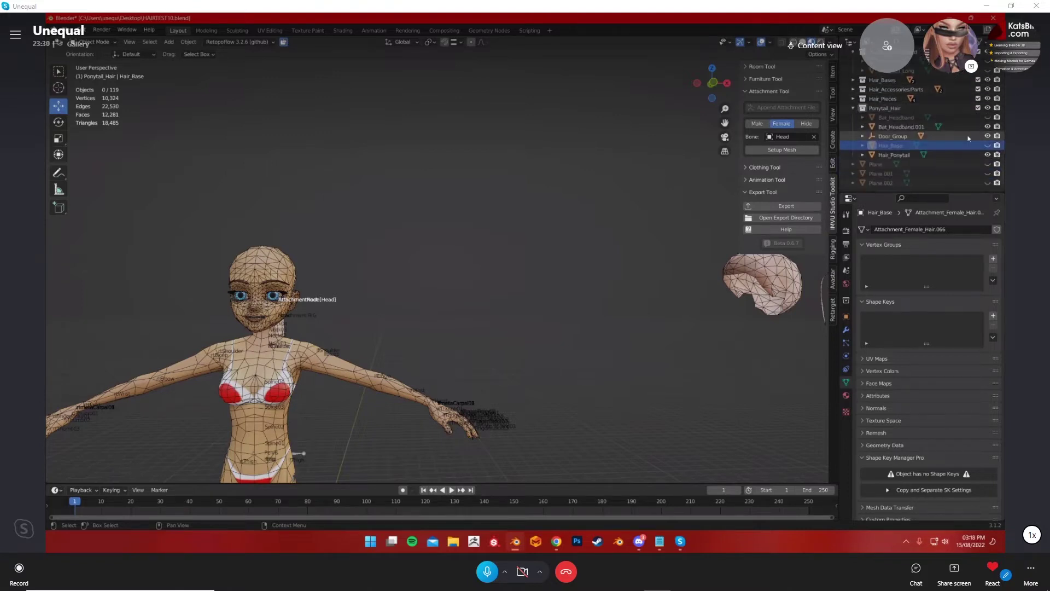
{"action": "scroll", "coordinate": [924, 162], "scroll_direction": "up", "scroll_amount": 5}
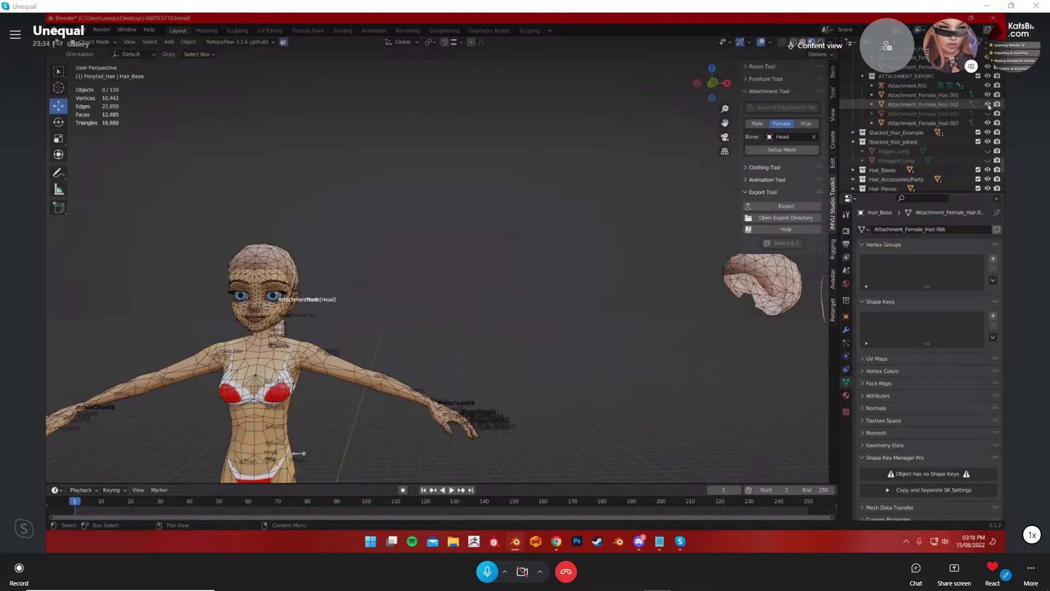
{"action": "middle_click_drag", "start_coordinate": [440, 296], "coordinate": [288, 360]}
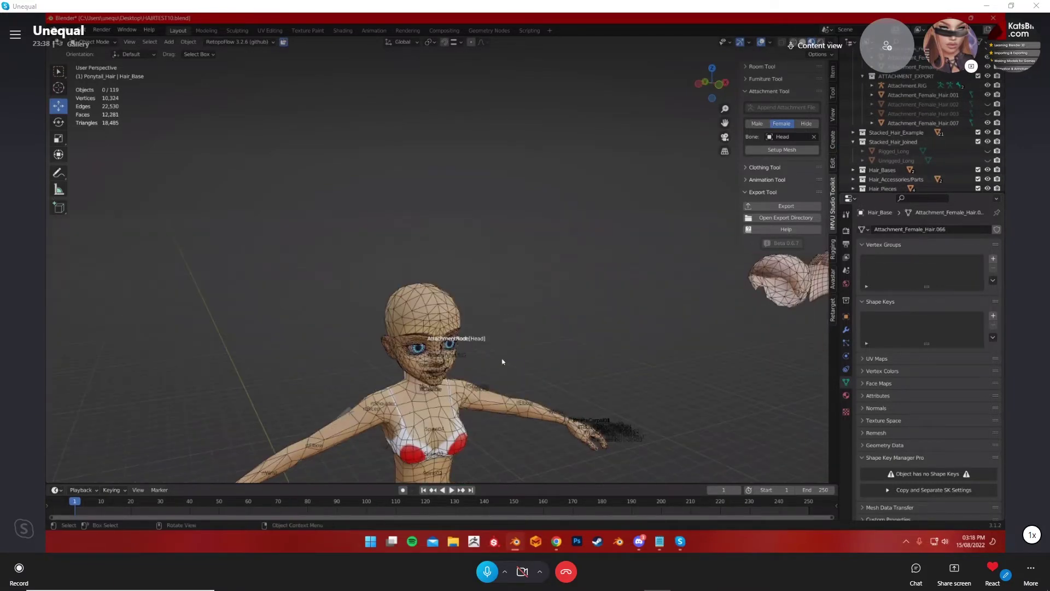
Swing the view from the avatar onto the row of four hair meshes and orbit around them.
{"action": "middle_click_drag", "start_coordinate": [502, 362], "coordinate": [432, 232]}
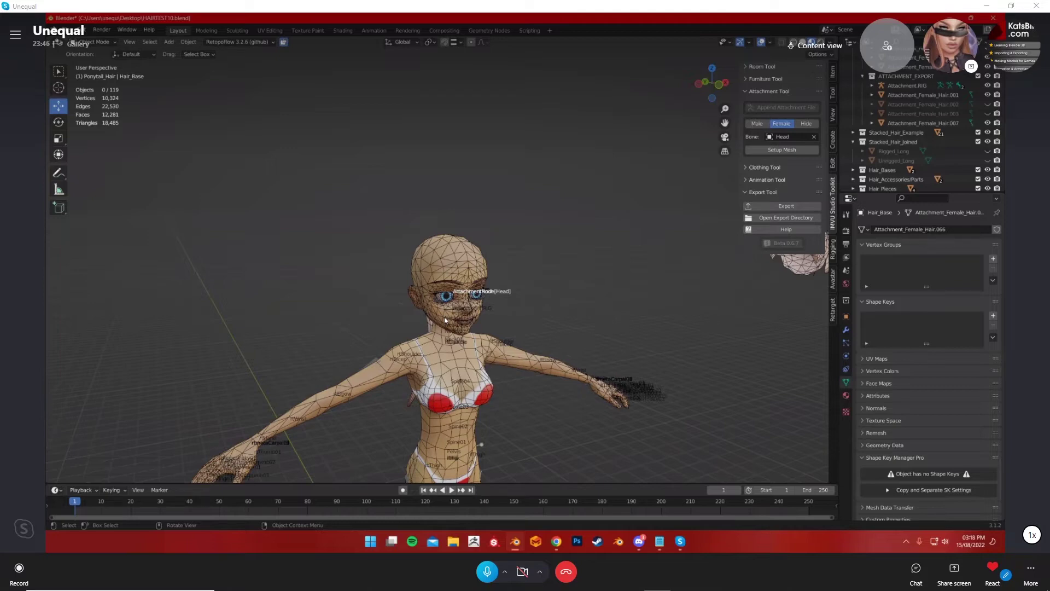
{"action": "middle_click_drag", "start_coordinate": [464, 321], "coordinate": [531, 339]}
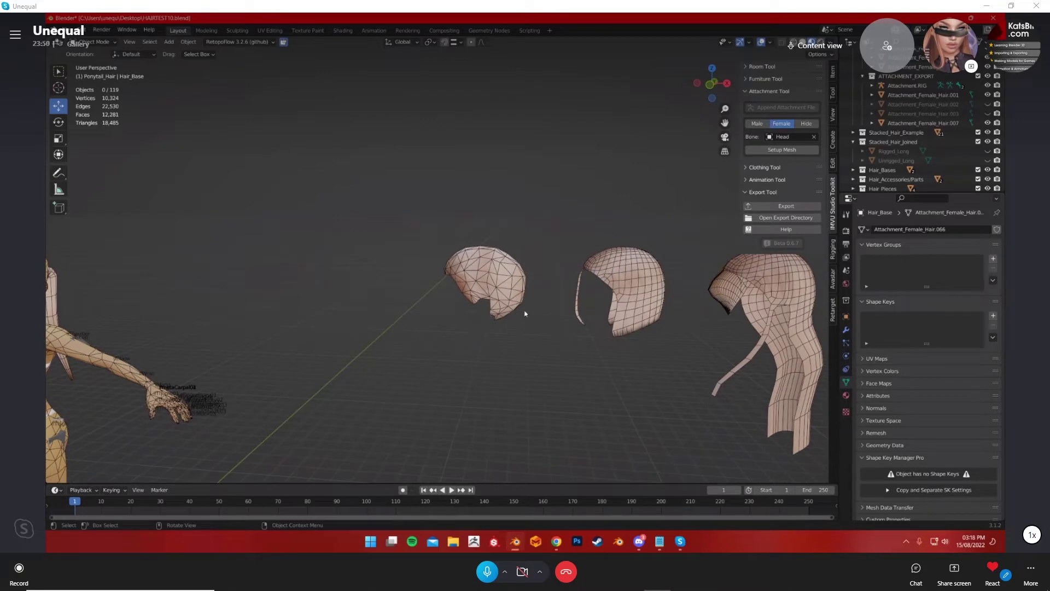
{"action": "scroll", "coordinate": [531, 334], "scroll_direction": "up", "scroll_amount": 5}
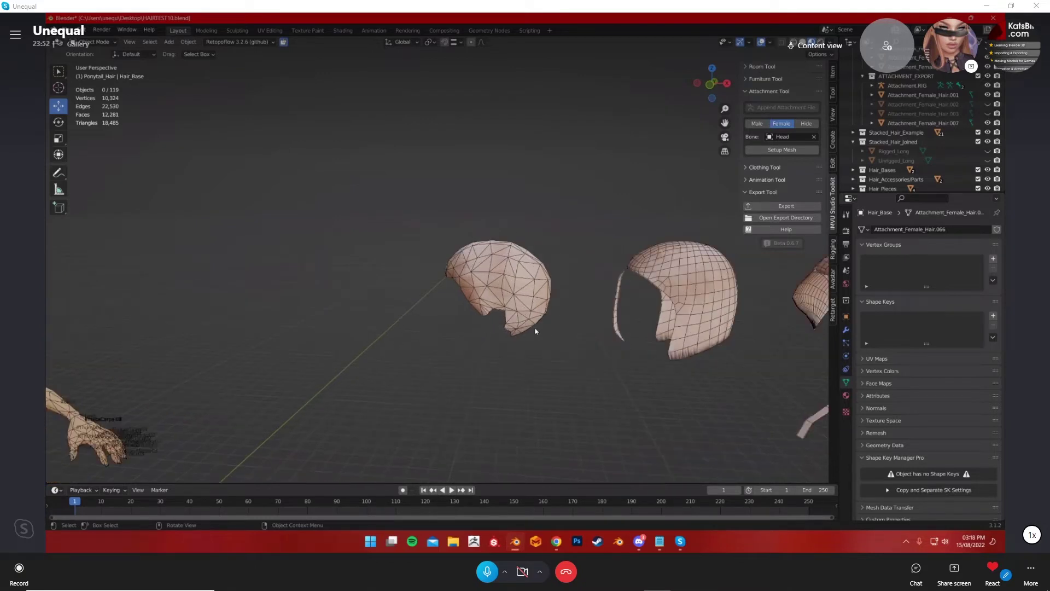
{"action": "middle_click_drag", "start_coordinate": [552, 340], "coordinate": [523, 345], "text": "shift"}
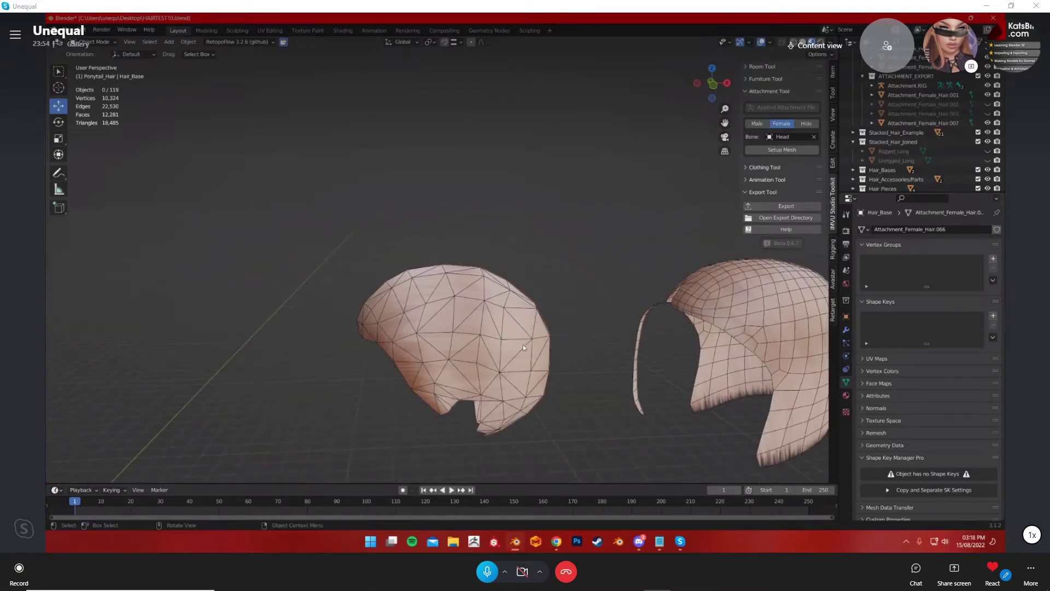
{"action": "middle_click_drag", "start_coordinate": [753, 349], "coordinate": [506, 359], "text": "shift"}
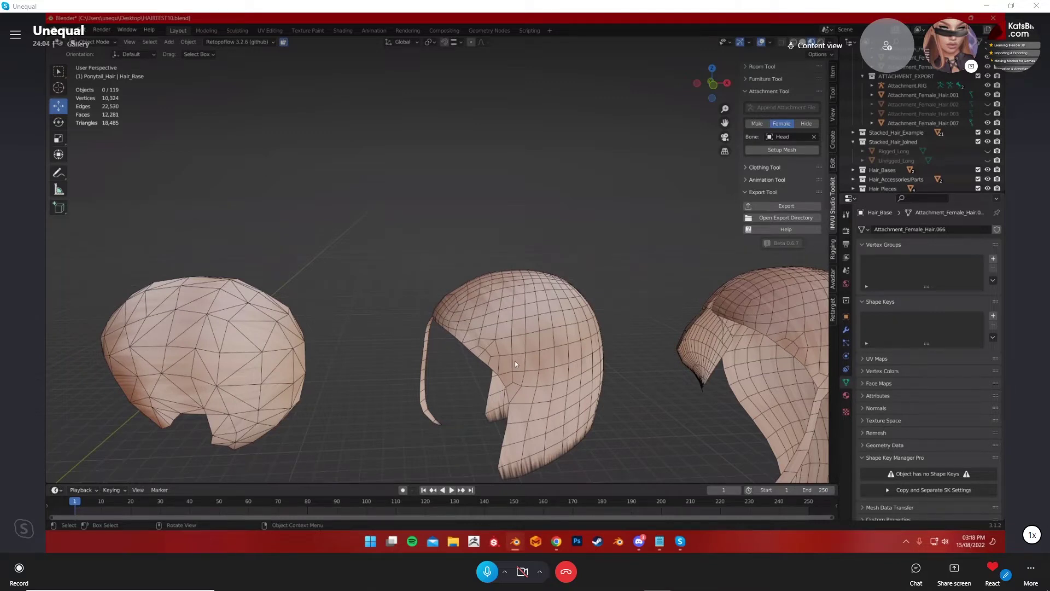
{"action": "middle_click_drag", "start_coordinate": [514, 360], "coordinate": [445, 306]}
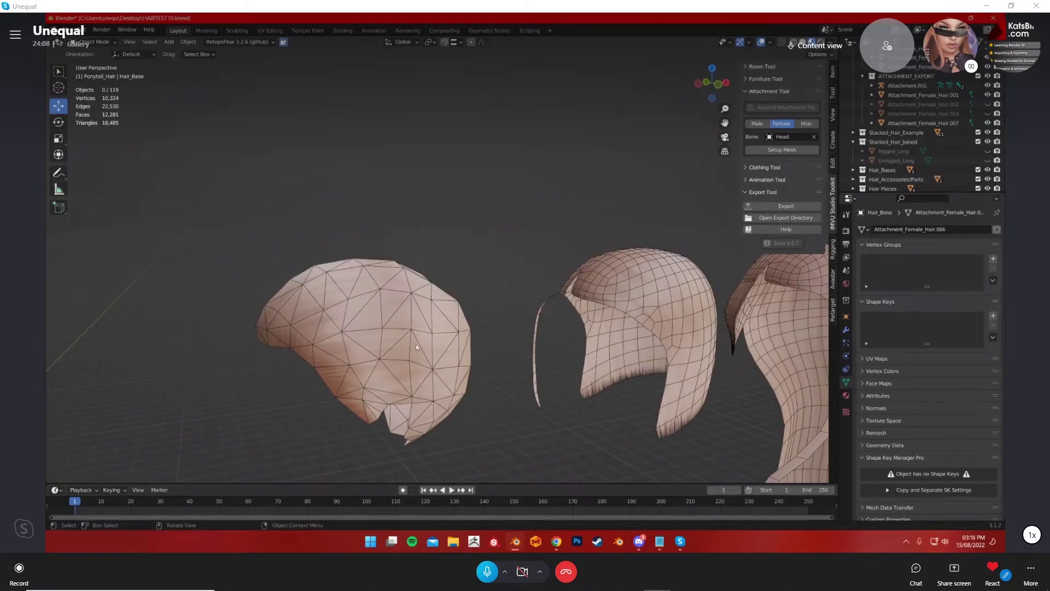
{"action": "middle_click_drag", "start_coordinate": [495, 342], "coordinate": [556, 354]}
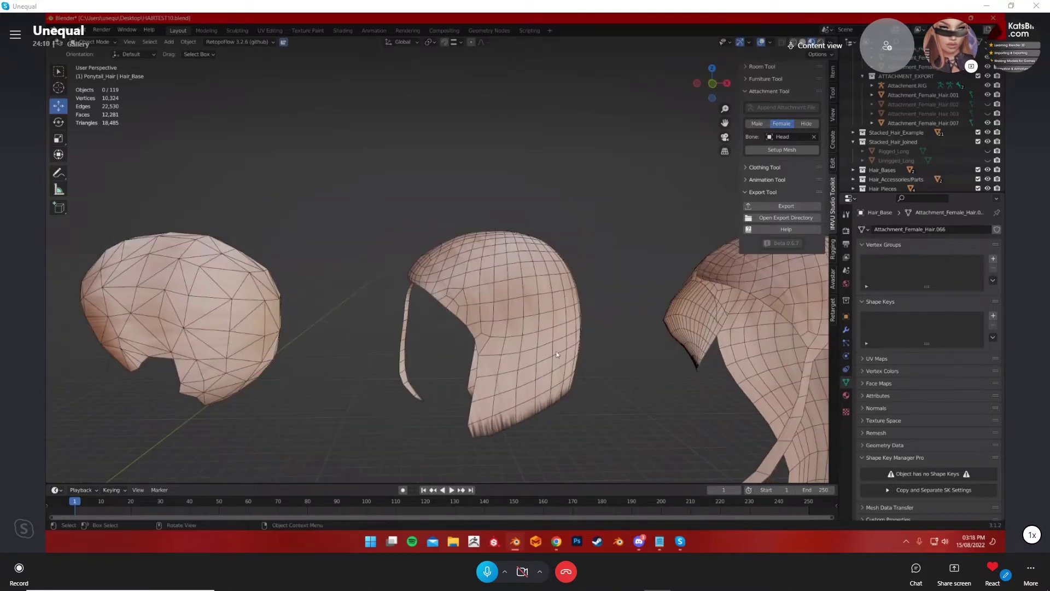
{"action": "middle_click_drag", "start_coordinate": [499, 284], "coordinate": [432, 236]}
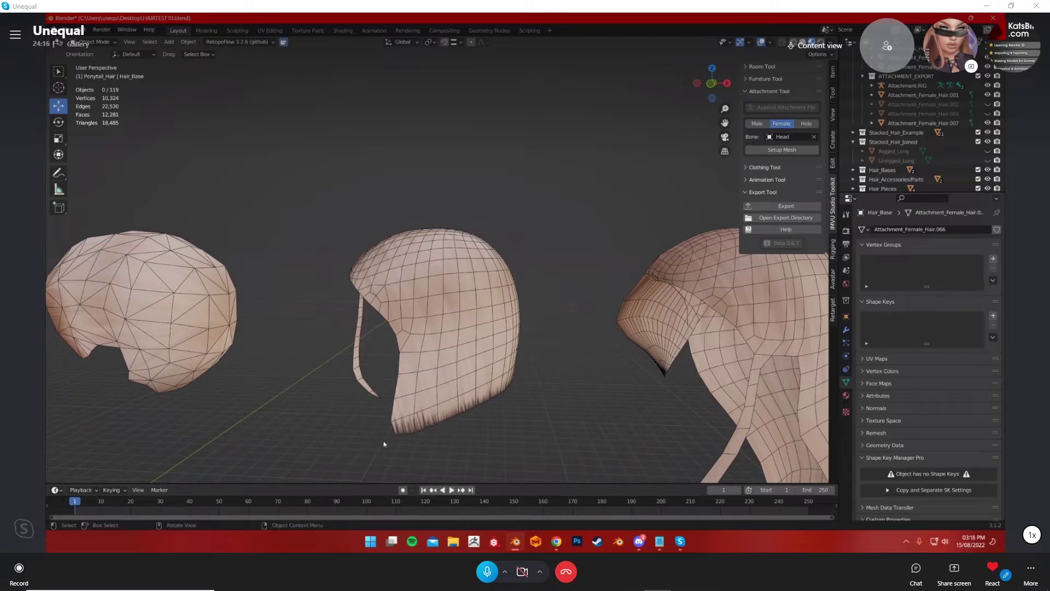
{"action": "middle_click_drag", "start_coordinate": [440, 427], "coordinate": [544, 291]}
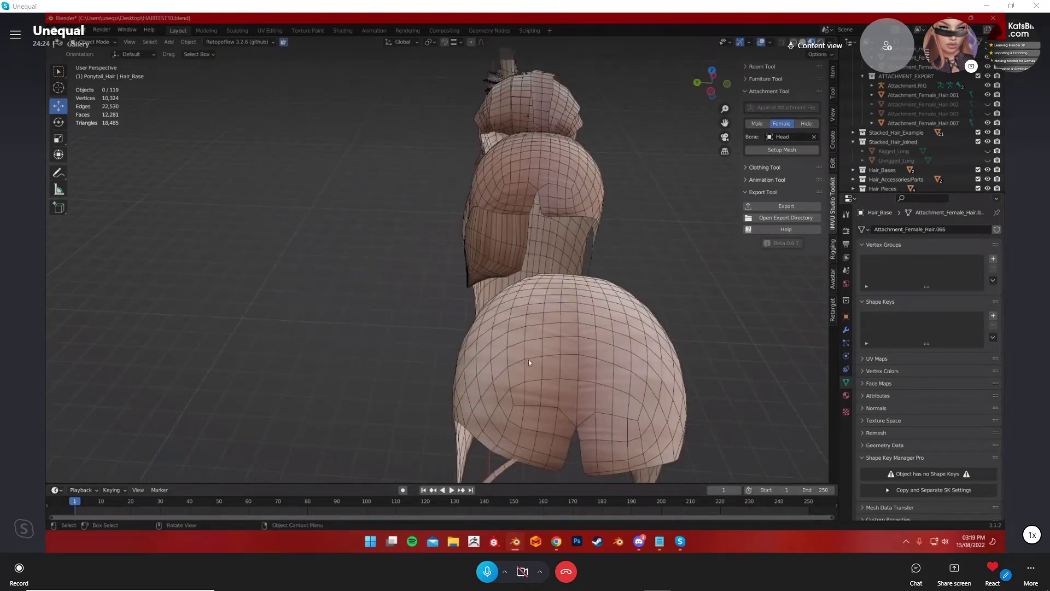
{"action": "middle_click_drag", "start_coordinate": [562, 386], "coordinate": [500, 286]}
{"action": "middle_click_drag", "start_coordinate": [535, 200], "coordinate": [483, 276]}
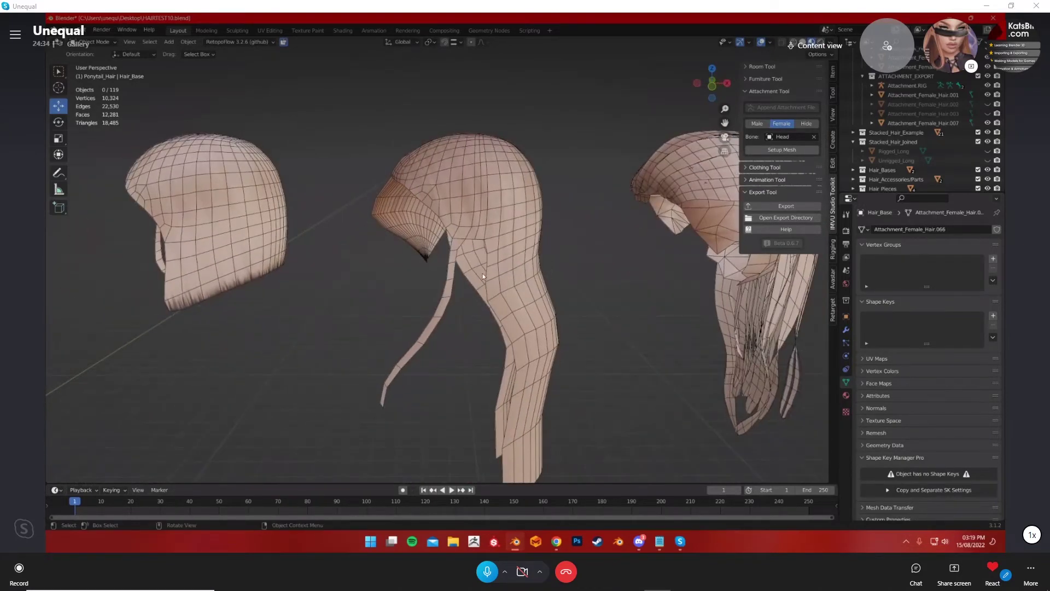
{"action": "scroll", "coordinate": [480, 276], "scroll_direction": "down", "scroll_amount": 3}
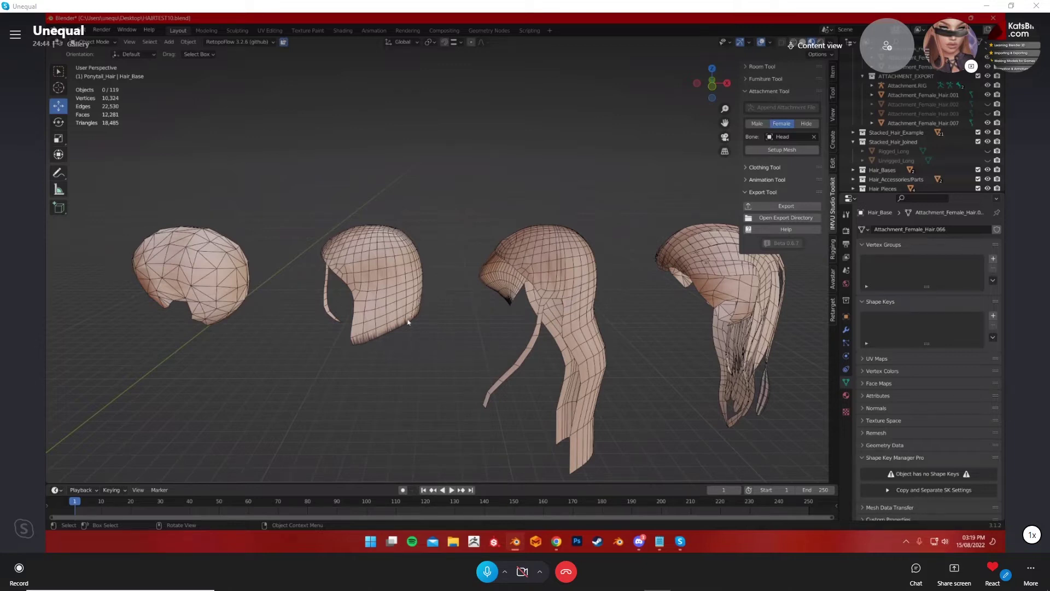
Orbit to an end-on view of the hair row and box-select the 21-object long flowing hair.
{"action": "middle_click_drag", "start_coordinate": [410, 333], "coordinate": [422, 377]}
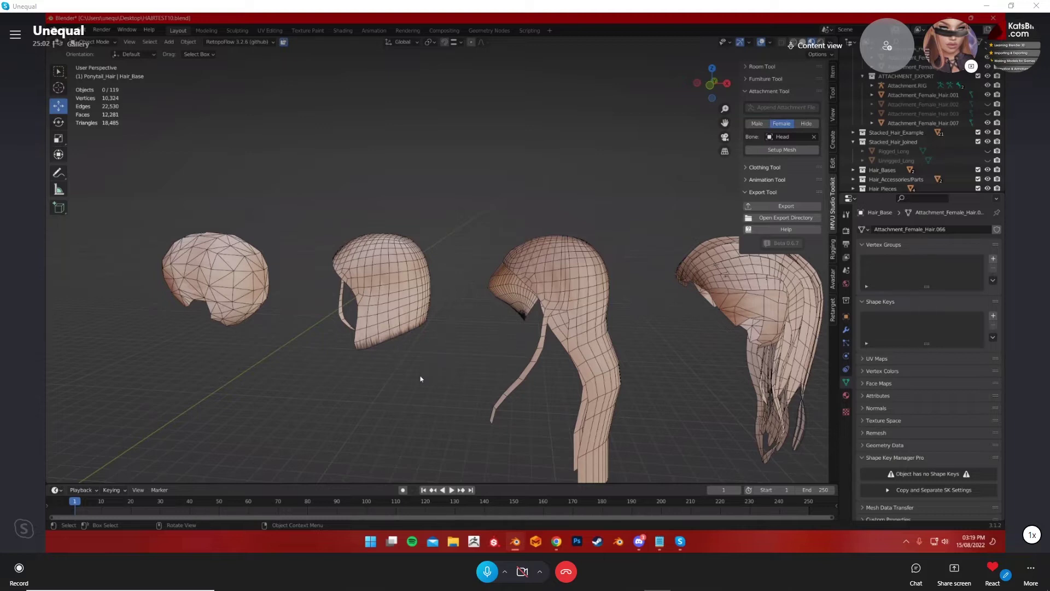
{"action": "middle_click_drag", "start_coordinate": [421, 378], "coordinate": [556, 327]}
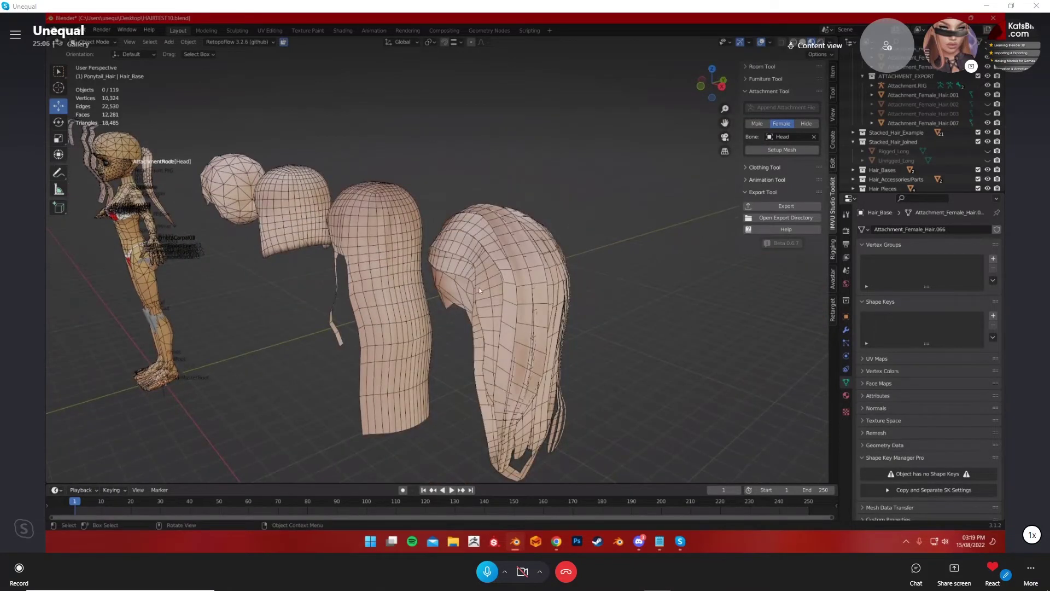
{"action": "scroll", "coordinate": [480, 290], "scroll_direction": "down", "scroll_amount": 2}
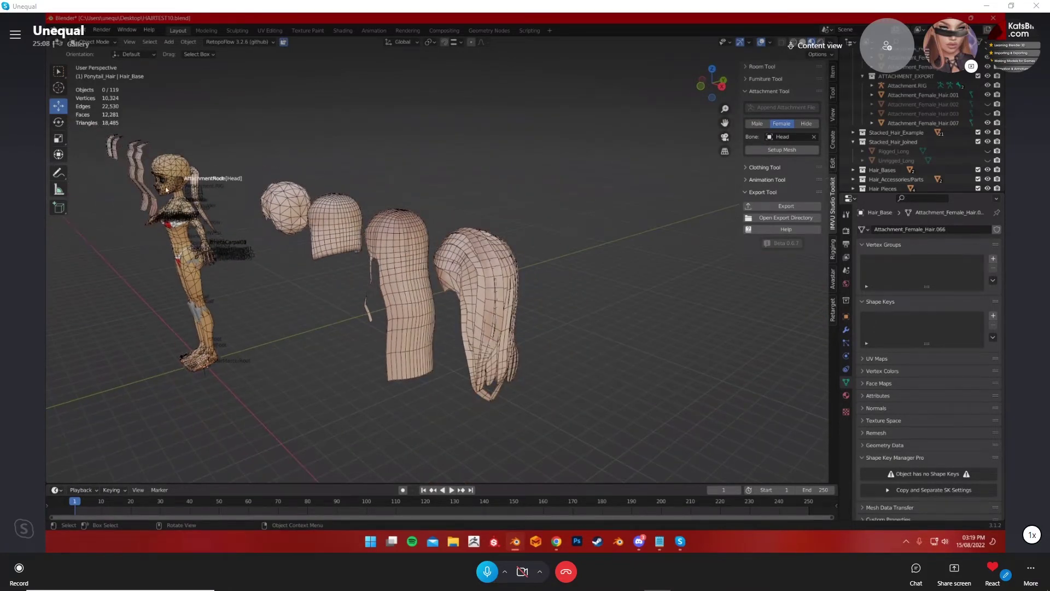
{"action": "scroll", "coordinate": [481, 258], "scroll_direction": "up", "scroll_amount": 3}
{"action": "middle_click_drag", "start_coordinate": [527, 264], "coordinate": [557, 267]}
{"action": "middle_click_drag", "start_coordinate": [619, 324], "coordinate": [637, 280]}
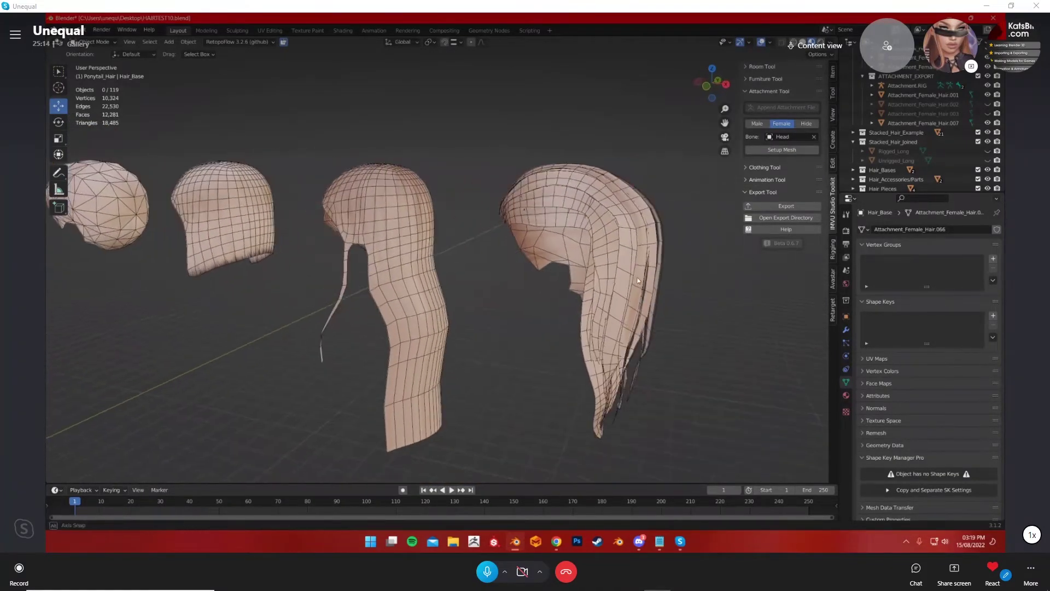
{"action": "left_click_drag", "start_coordinate": [472, 132], "coordinate": [694, 461]}
{"action": "middle_click_drag", "start_coordinate": [682, 401], "coordinate": [682, 156]}
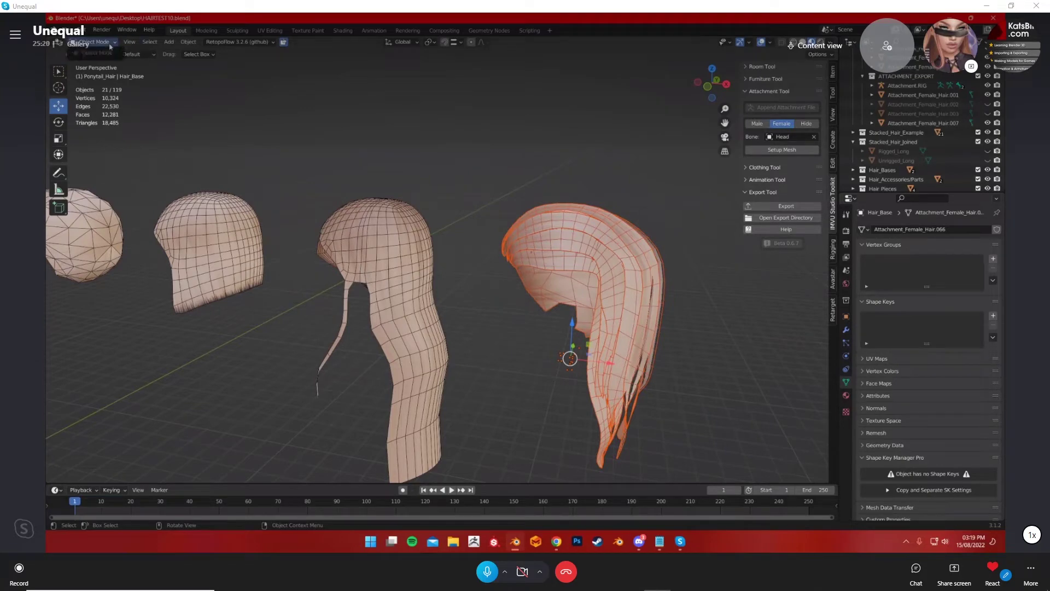
{"action": "left_click", "coordinate": [565, 242]}
{"action": "middle_click_drag", "start_coordinate": [566, 244], "coordinate": [422, 157], "text": "shift"}
{"action": "key", "text": "Tab"}
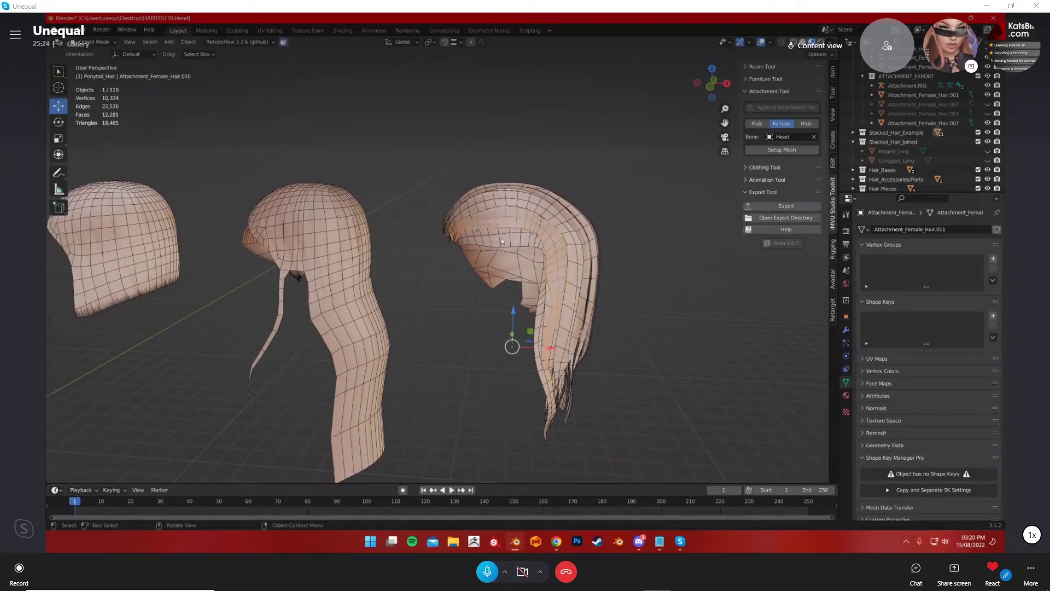
{"action": "key", "text": "a"}
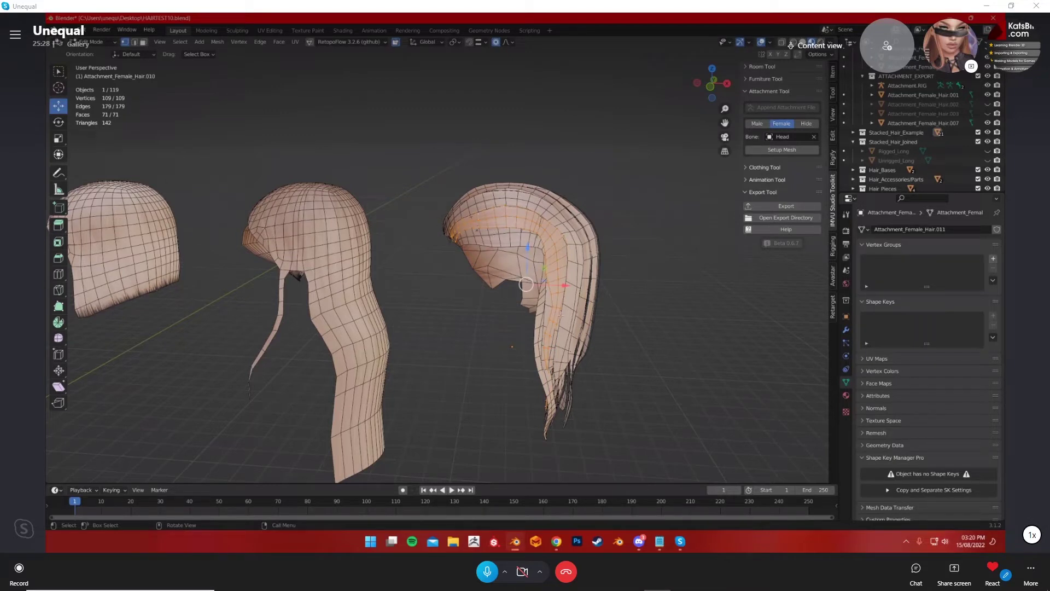
{"action": "key", "text": "Tab"}
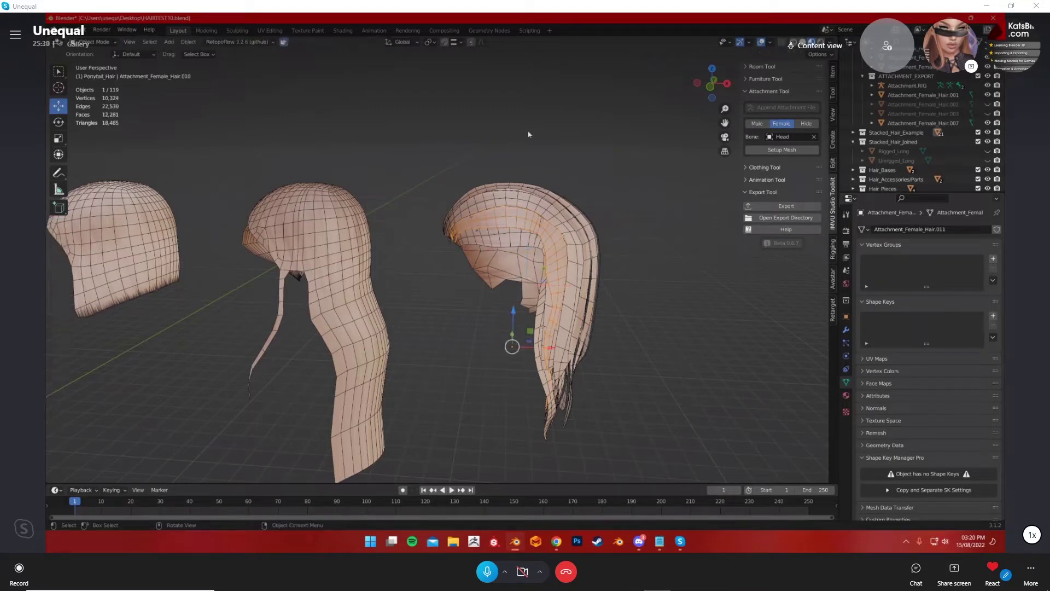
{"action": "left_click_drag", "start_coordinate": [426, 123], "coordinate": [624, 486]}
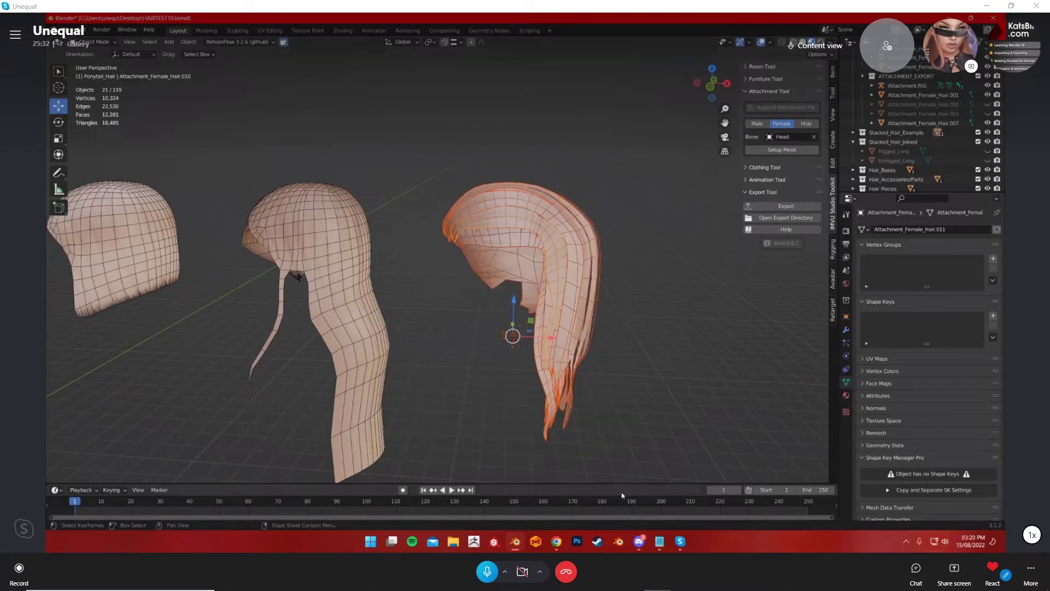
{"action": "key", "text": "Tab"}
{"action": "key", "text": "a"}
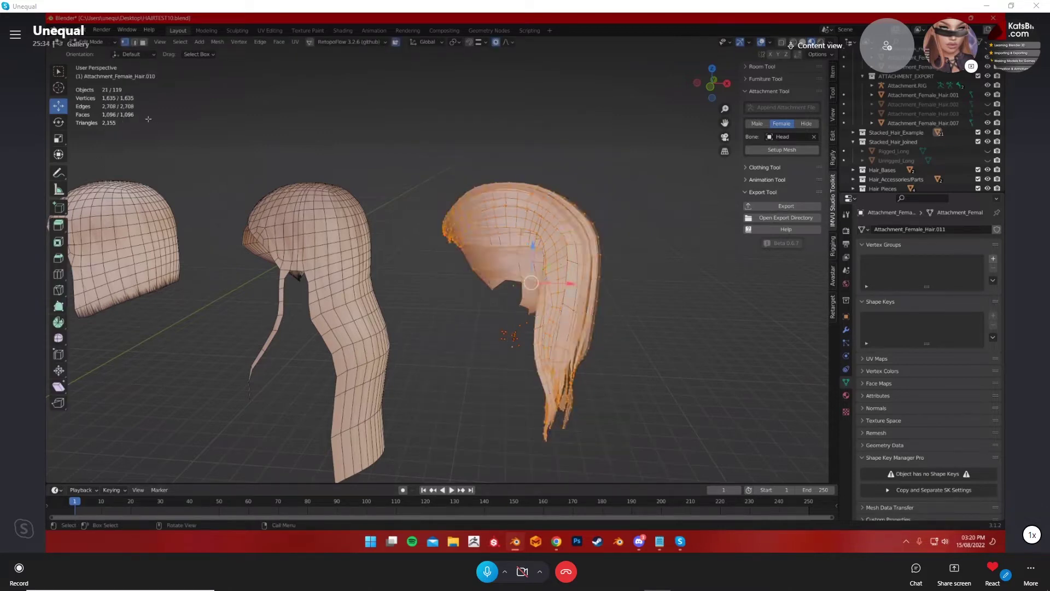
{"action": "middle_click_drag", "start_coordinate": [515, 224], "coordinate": [560, 239]}
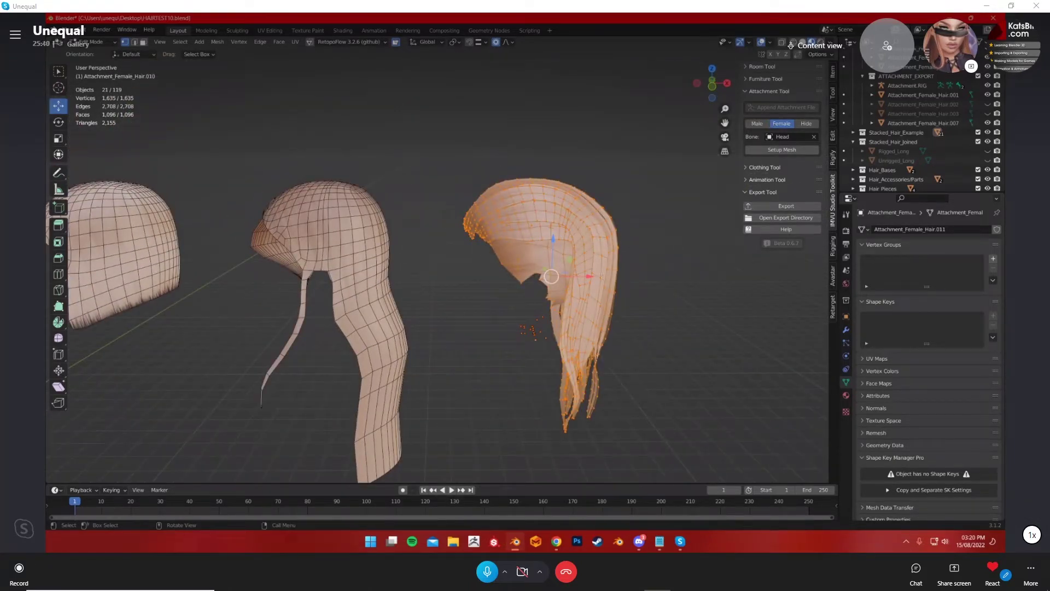
{"action": "key", "text": "Tab"}
{"action": "middle_click_drag", "start_coordinate": [637, 293], "coordinate": [573, 353]}
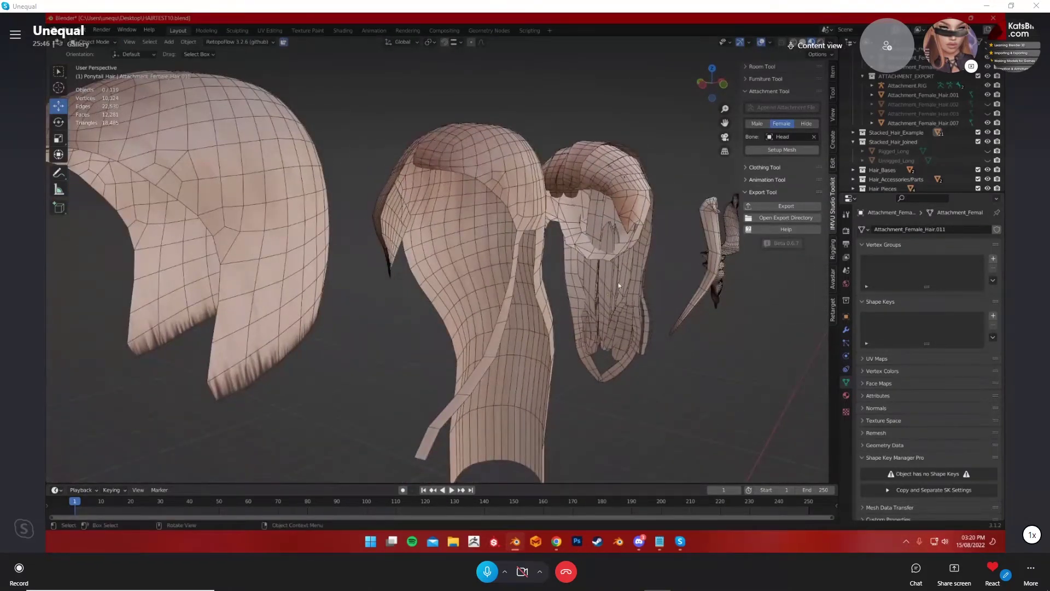
{"action": "middle_click_drag", "start_coordinate": [637, 339], "coordinate": [563, 340]}
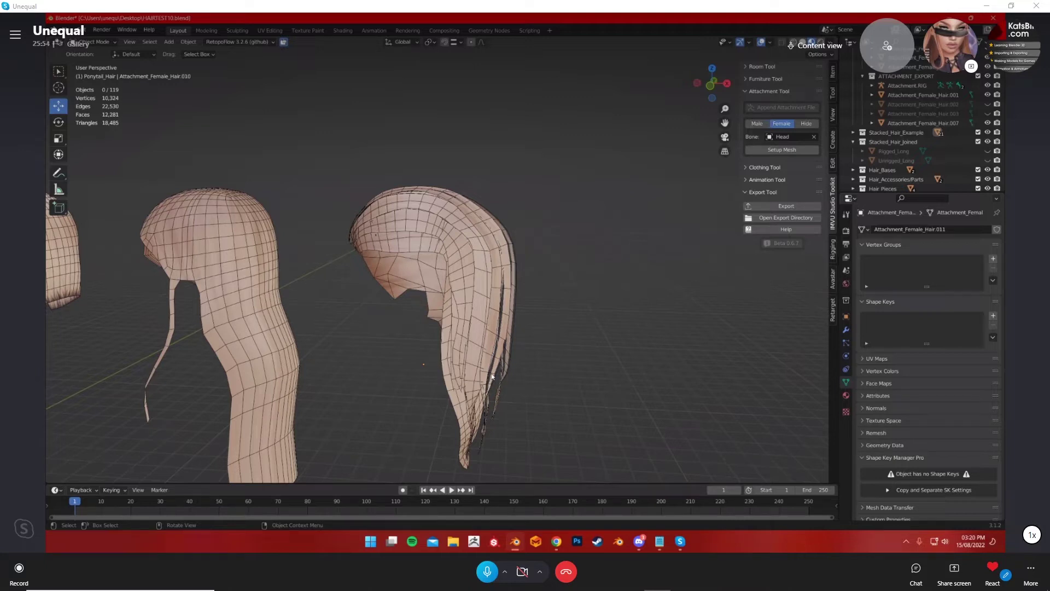
{"action": "scroll", "coordinate": [492, 374], "scroll_direction": "down", "scroll_amount": 4}
{"action": "middle_click_drag", "start_coordinate": [530, 392], "coordinate": [377, 326], "text": "shift"}
Pan over to the horn meshes and box-select the twisted horn.
{"action": "middle_click_drag", "start_coordinate": [565, 331], "coordinate": [360, 330], "text": "shift"}
{"action": "middle_click_drag", "start_coordinate": [492, 334], "coordinate": [425, 340], "text": "shift"}
{"action": "middle_click_drag", "start_coordinate": [425, 340], "coordinate": [438, 340]}
{"action": "scroll", "coordinate": [438, 340], "scroll_direction": "up", "scroll_amount": 1}
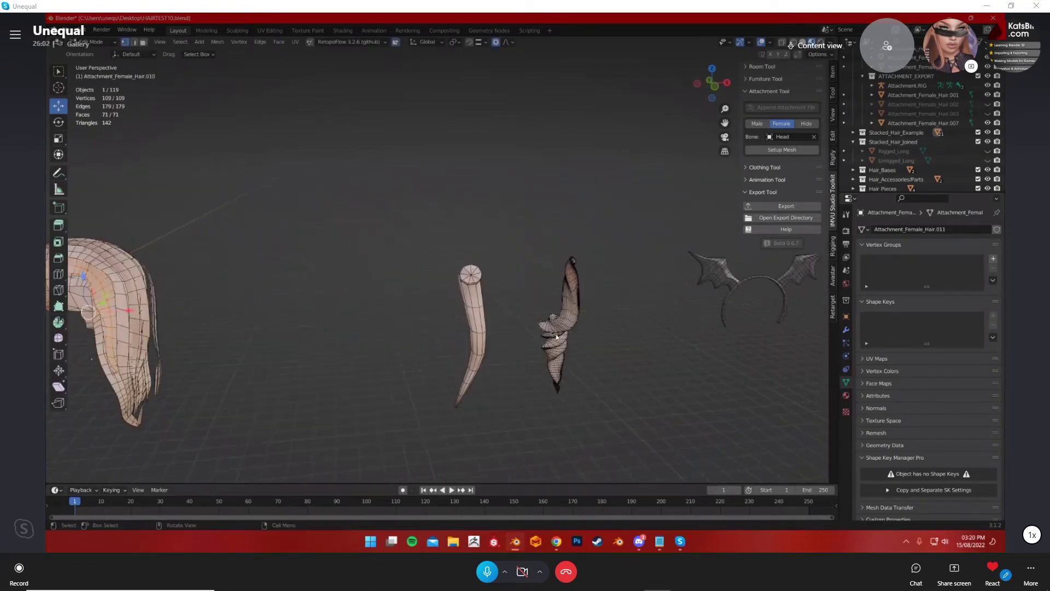
{"action": "middle_click_drag", "start_coordinate": [547, 380], "coordinate": [562, 326]}
{"action": "scroll", "coordinate": [561, 326], "scroll_direction": "up", "scroll_amount": 2}
{"action": "left_click_drag", "start_coordinate": [527, 131], "coordinate": [675, 465]}
Check the twisted horn's mesh in Edit Mode, return to object mode, and deselect it.
{"action": "middle_click_drag", "start_coordinate": [658, 425], "coordinate": [626, 422], "text": "shift"}
{"action": "key", "text": "Tab"}
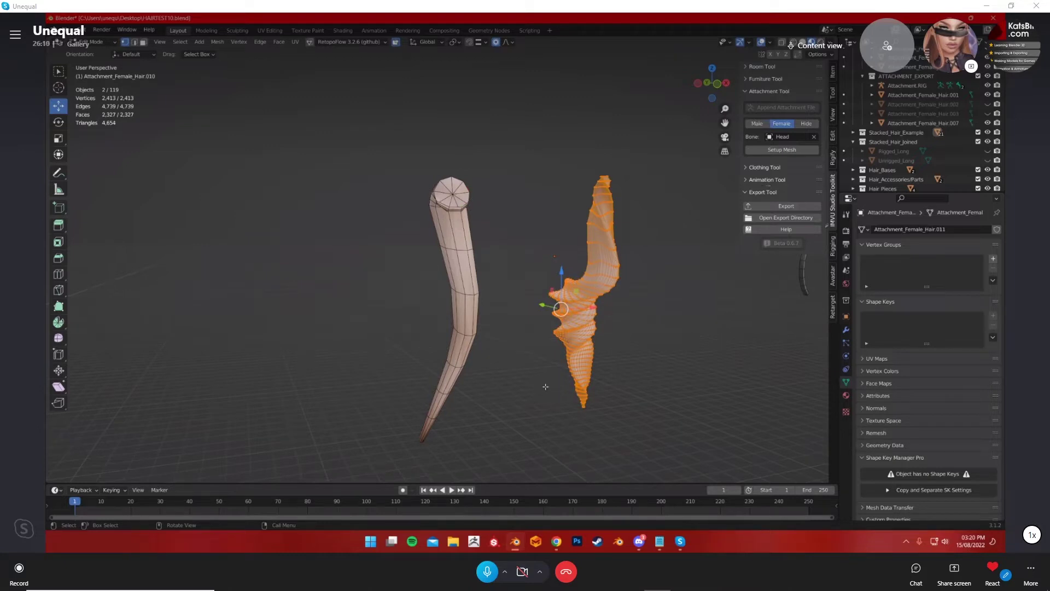
{"action": "key", "text": "Tab"}
{"action": "middle_click_drag", "start_coordinate": [532, 378], "coordinate": [574, 359], "text": "shift"}
{"action": "left_click", "coordinate": [599, 343]}
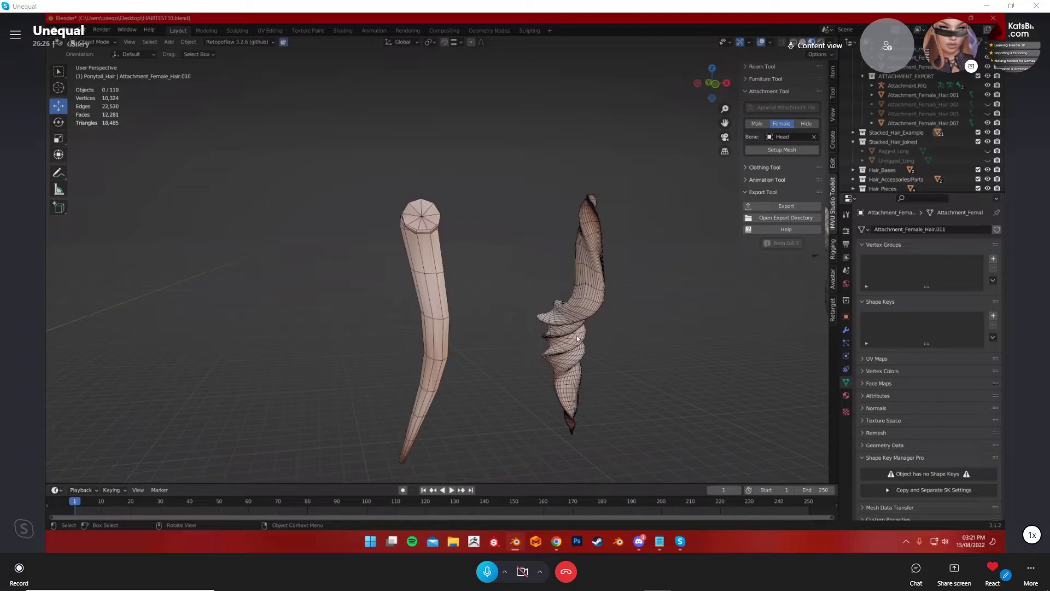
{"action": "middle_click_drag", "start_coordinate": [529, 413], "coordinate": [394, 406]}
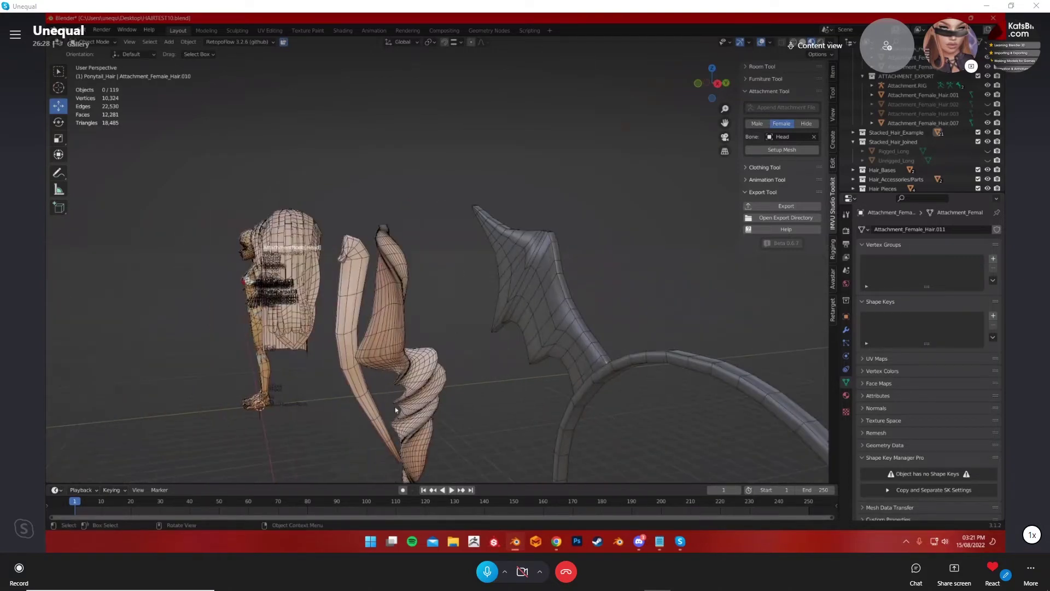
{"action": "middle_click_drag", "start_coordinate": [503, 402], "coordinate": [431, 290], "text": "shift"}
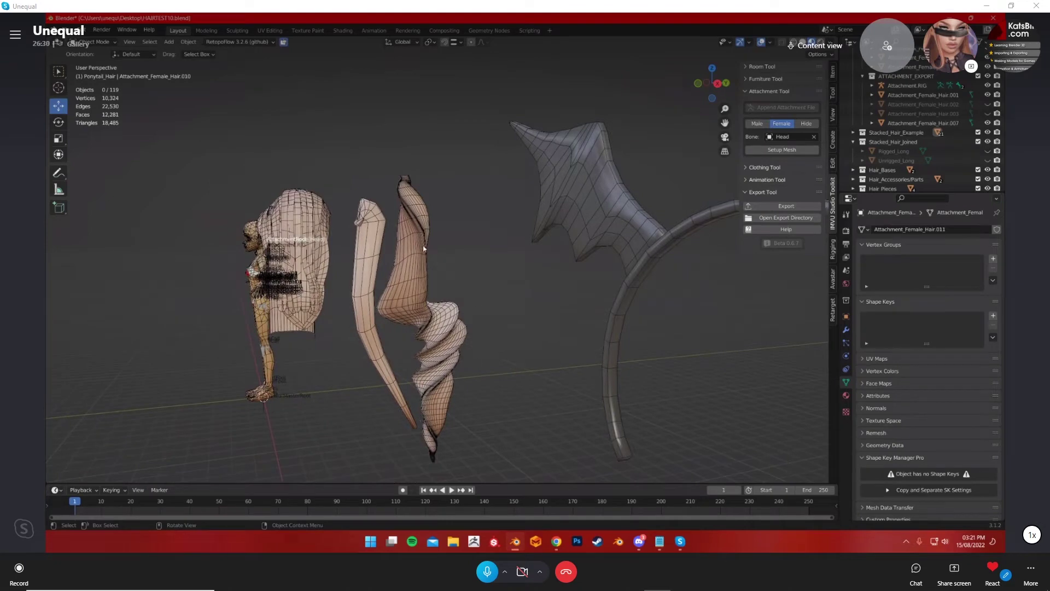
{"action": "middle_click_drag", "start_coordinate": [471, 395], "coordinate": [516, 391]}
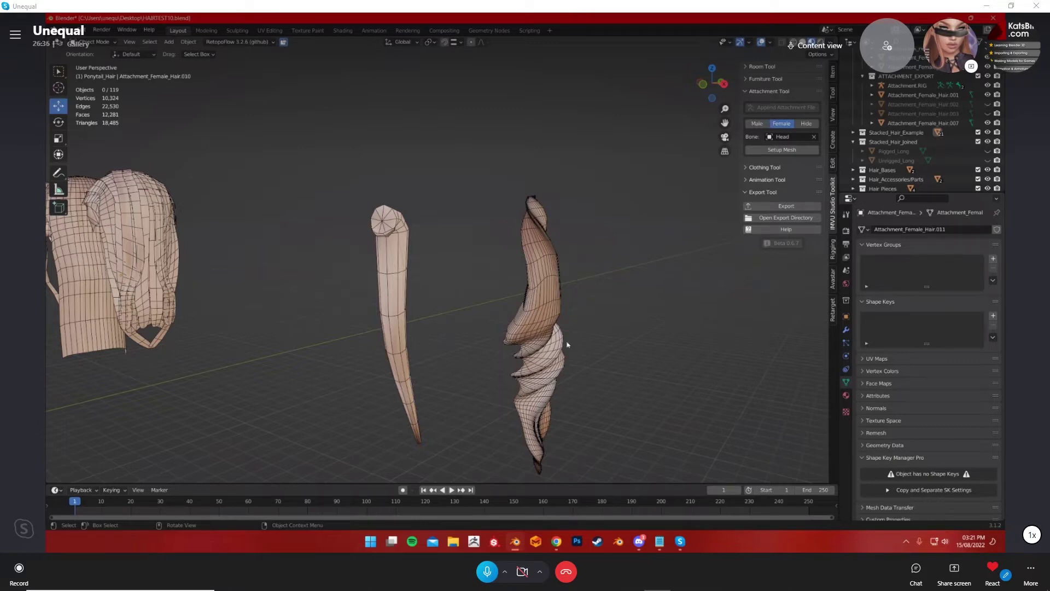
{"action": "middle_click_drag", "start_coordinate": [565, 285], "coordinate": [651, 359]}
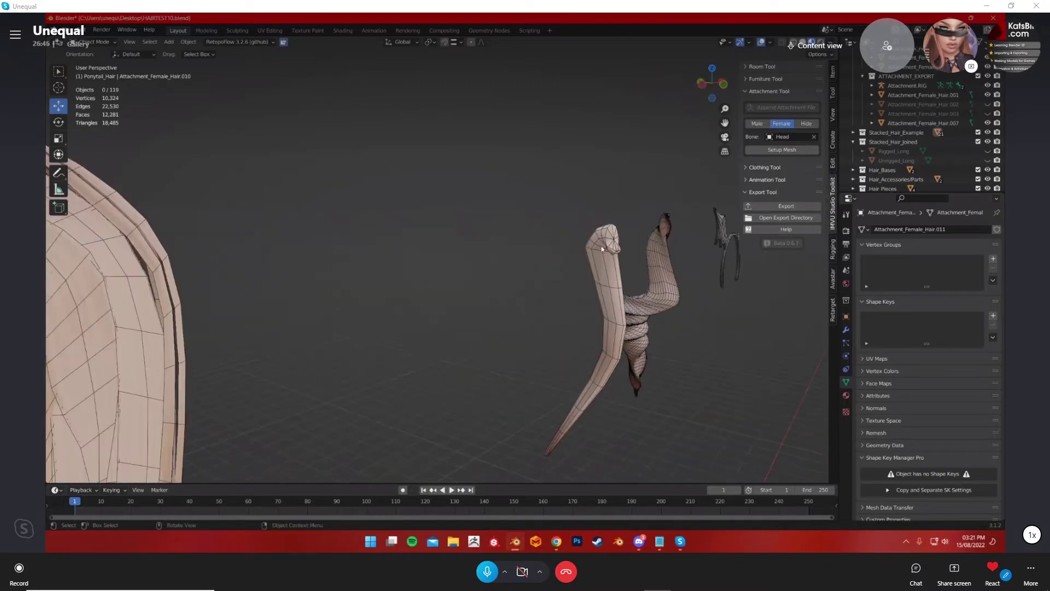
{"action": "middle_click_drag", "start_coordinate": [549, 414], "coordinate": [584, 389]}
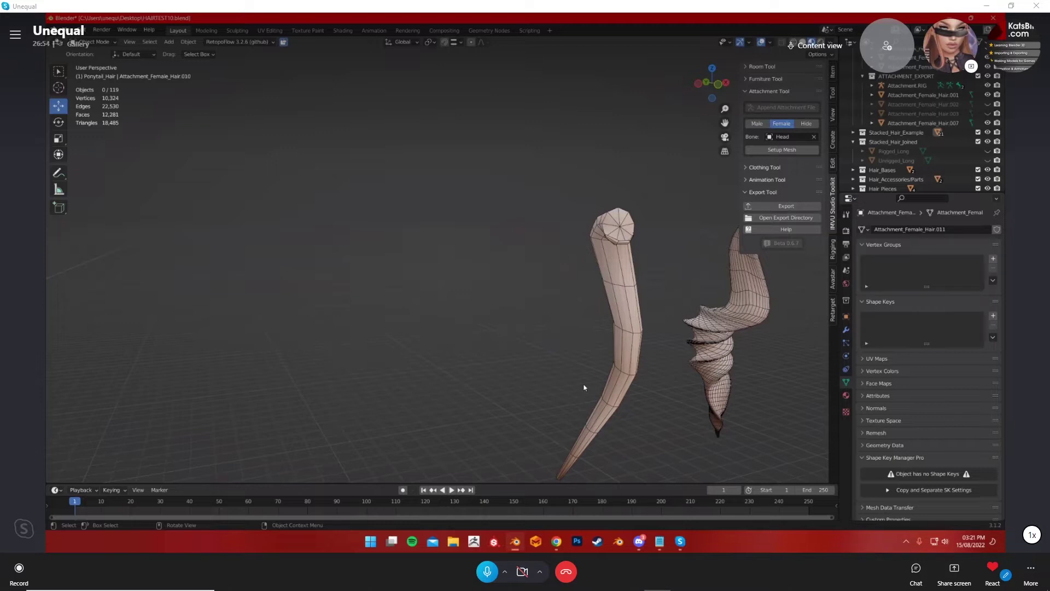
{"action": "middle_click_drag", "start_coordinate": [577, 381], "coordinate": [525, 300]}
{"action": "left_click_drag", "start_coordinate": [486, 213], "coordinate": [630, 474]}
{"action": "left_click", "coordinate": [630, 475]}
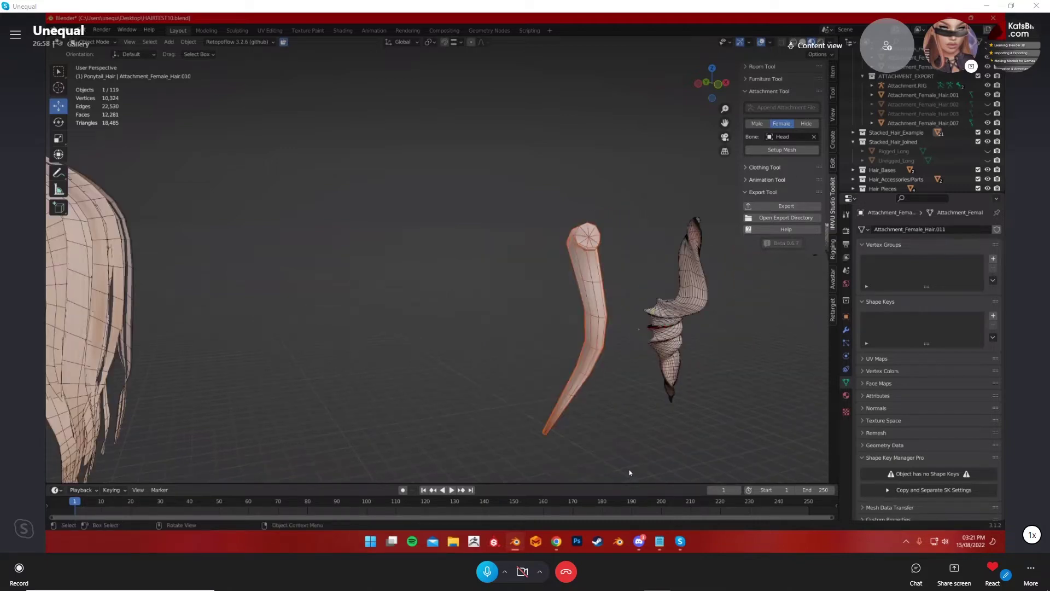
{"action": "left_click", "coordinate": [600, 312]}
{"action": "middle_click_drag", "start_coordinate": [602, 313], "coordinate": [581, 319]}
{"action": "middle_click_drag", "start_coordinate": [580, 320], "coordinate": [494, 244], "text": "shift"}
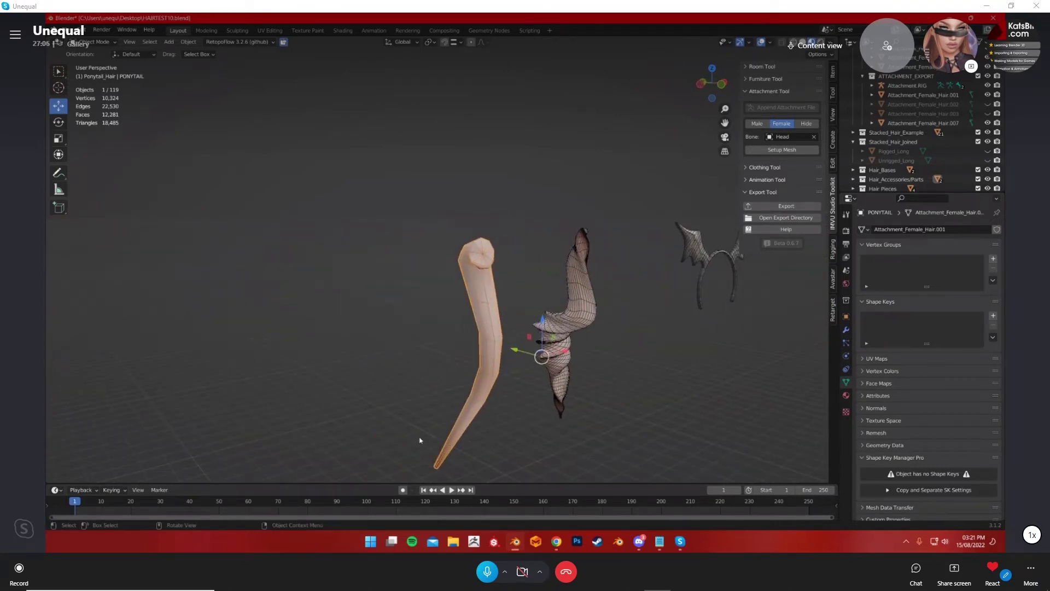
{"action": "key", "text": "Tab"}
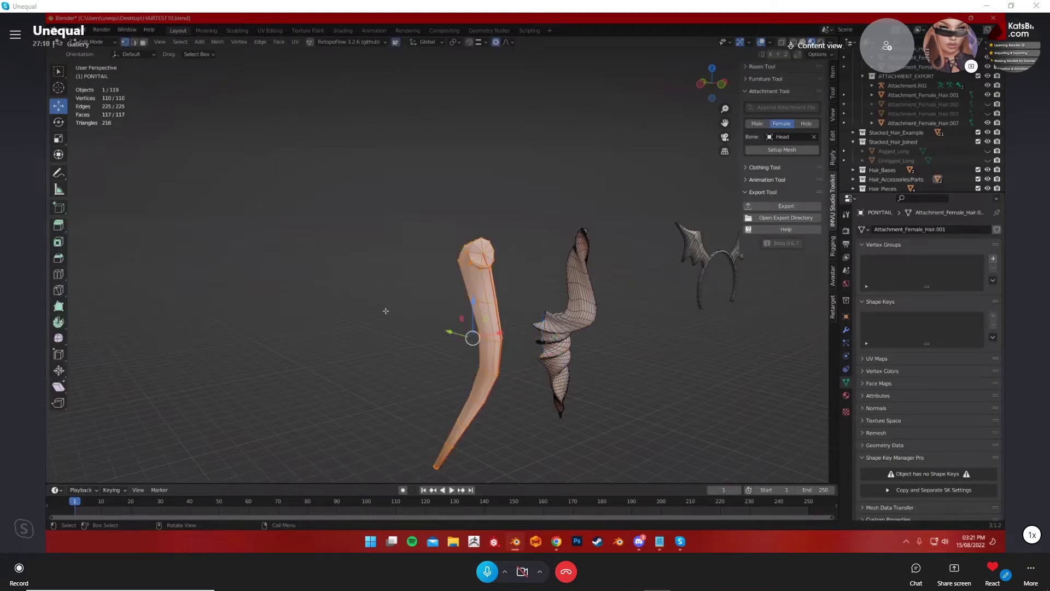
{"action": "key", "text": "Tab"}
{"action": "middle_click_drag", "start_coordinate": [387, 314], "coordinate": [463, 334]}
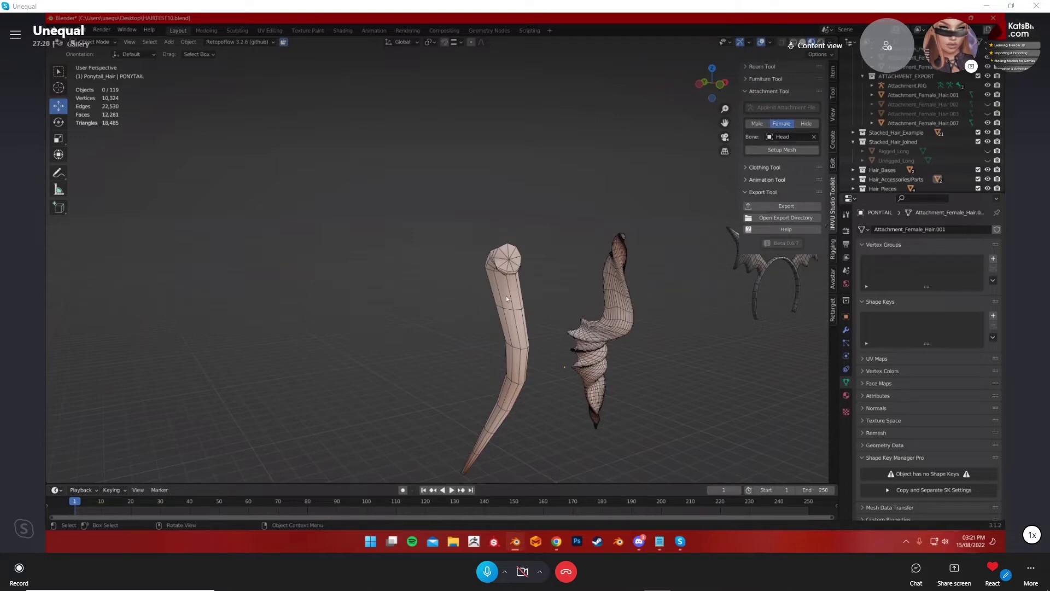
{"action": "middle_click_drag", "start_coordinate": [506, 296], "coordinate": [499, 307]}
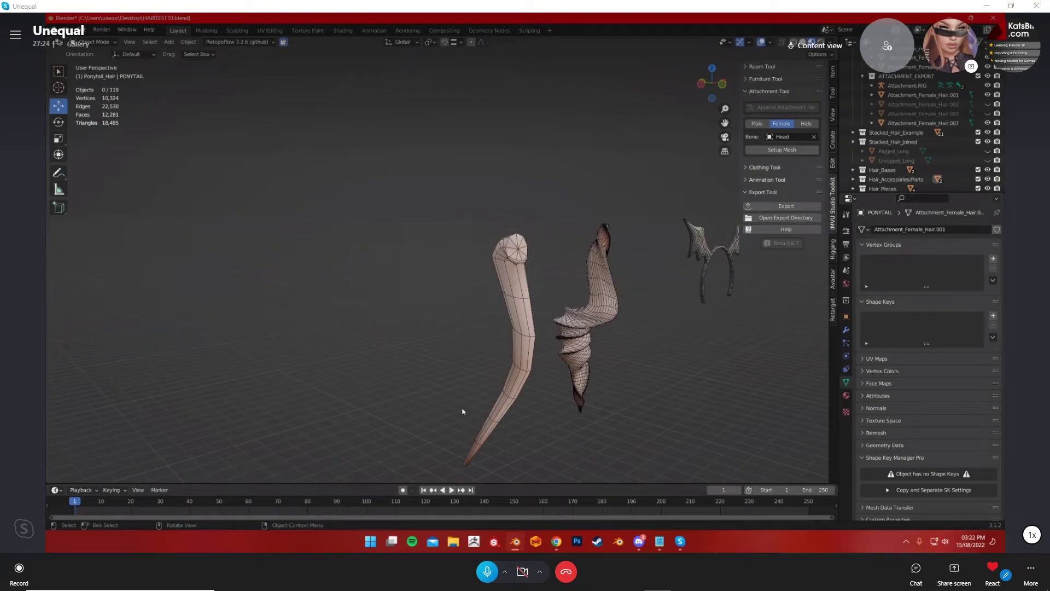
{"action": "key", "text": "Tab"}
{"action": "key", "text": "Tab"}
{"action": "middle_click_drag", "start_coordinate": [452, 387], "coordinate": [553, 286]}
{"action": "left_click", "coordinate": [552, 286]}
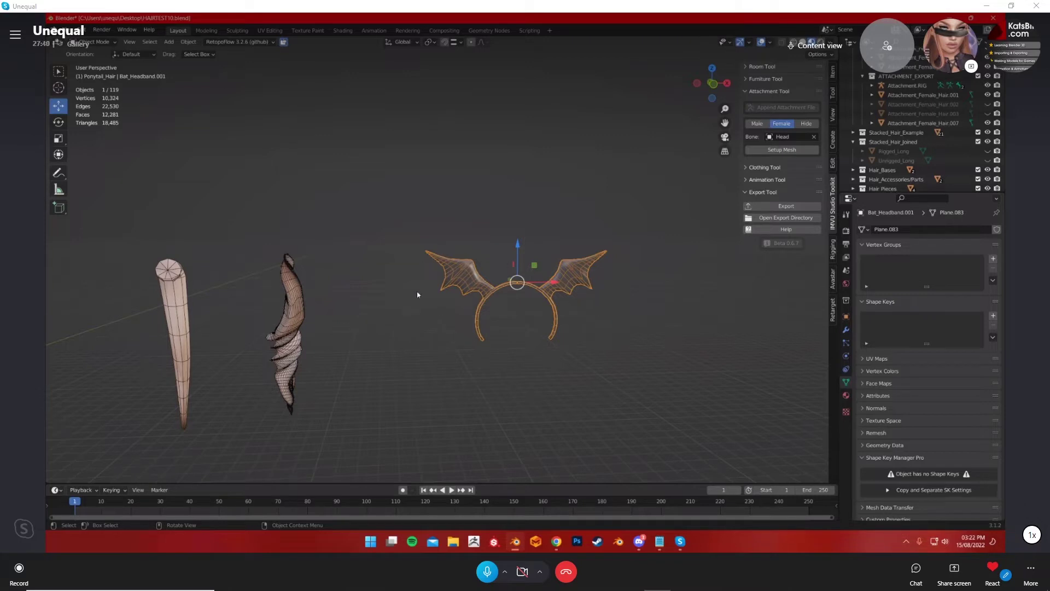
{"action": "left_click", "coordinate": [591, 332]}
{"action": "middle_click_drag", "start_coordinate": [592, 331], "coordinate": [508, 262]}
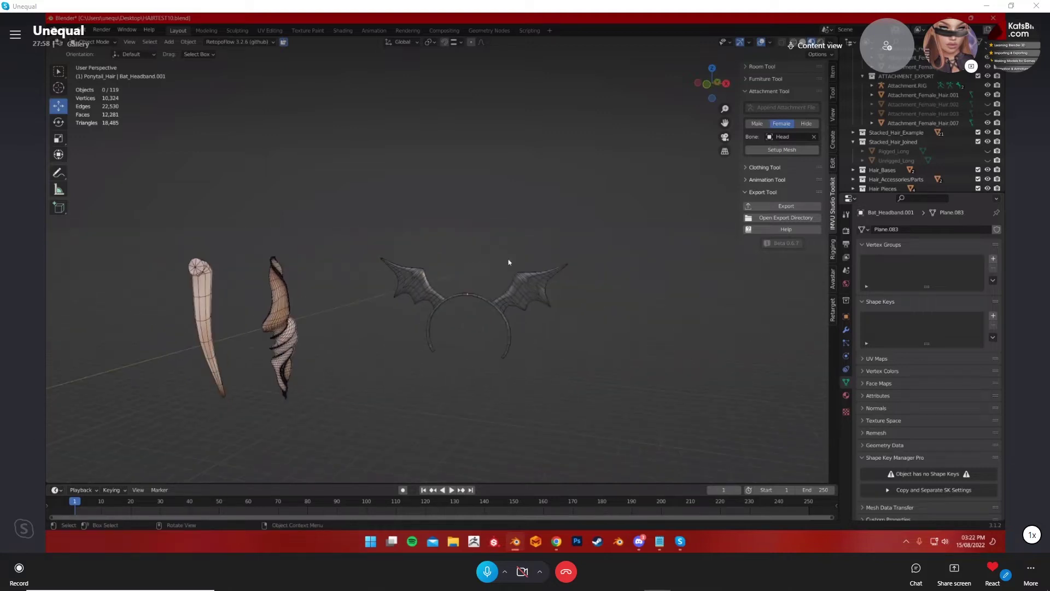
{"action": "scroll", "coordinate": [405, 255], "scroll_direction": "down", "scroll_amount": 4}
{"action": "middle_click_drag", "start_coordinate": [468, 330], "coordinate": [551, 420], "text": "shift"}
{"action": "middle_click_drag", "start_coordinate": [320, 391], "coordinate": [425, 364]}
{"action": "scroll", "coordinate": [492, 369], "scroll_direction": "up", "scroll_amount": 1}
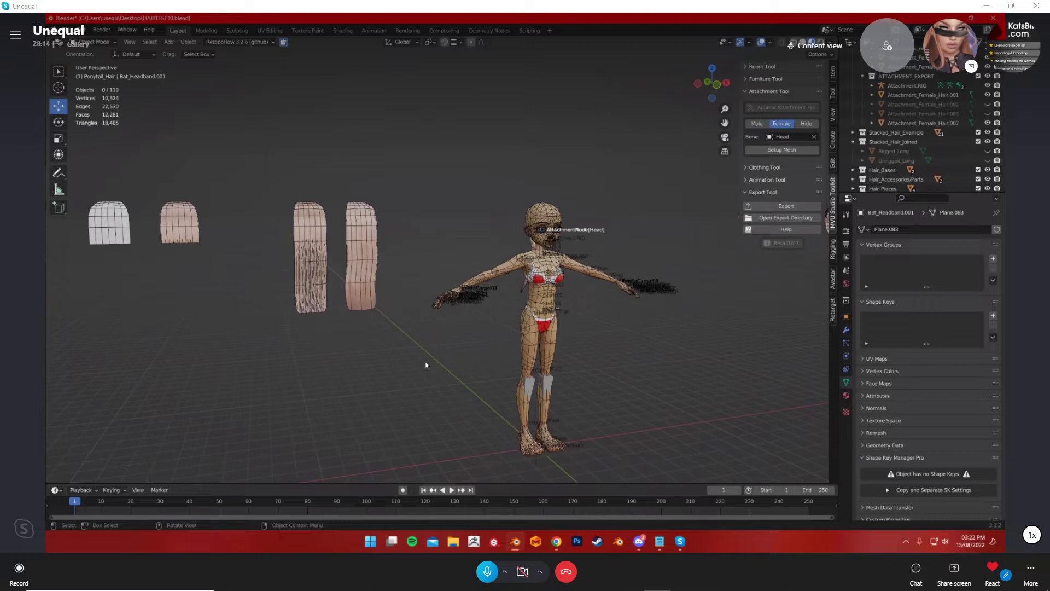
{"action": "middle_click_drag", "start_coordinate": [435, 356], "coordinate": [424, 365]}
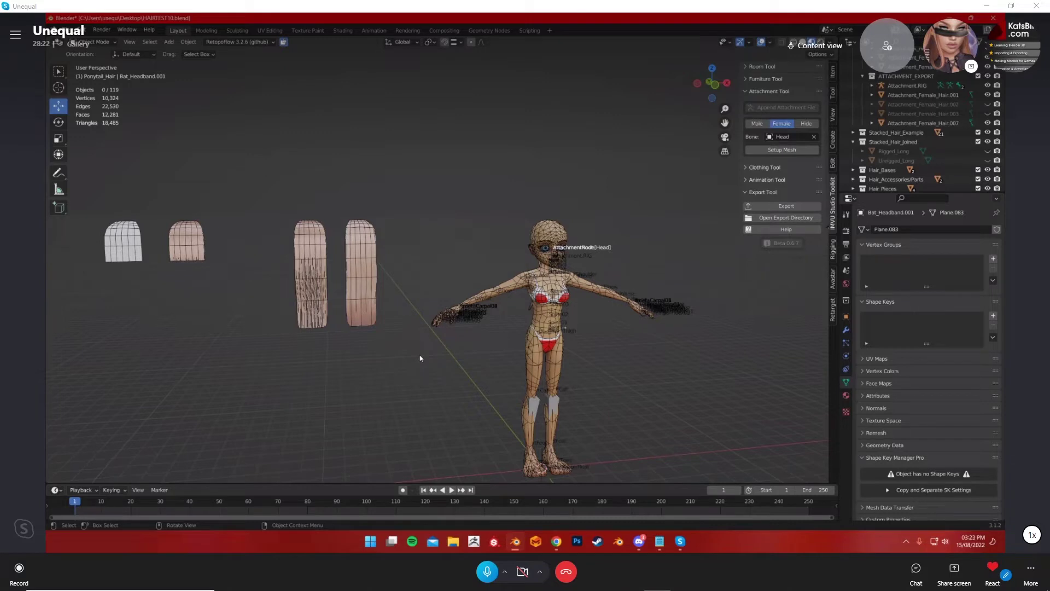
{"action": "scroll", "coordinate": [420, 358], "scroll_direction": "up", "scroll_amount": 1}
{"action": "middle_click_drag", "start_coordinate": [318, 371], "coordinate": [445, 395], "text": "shift"}
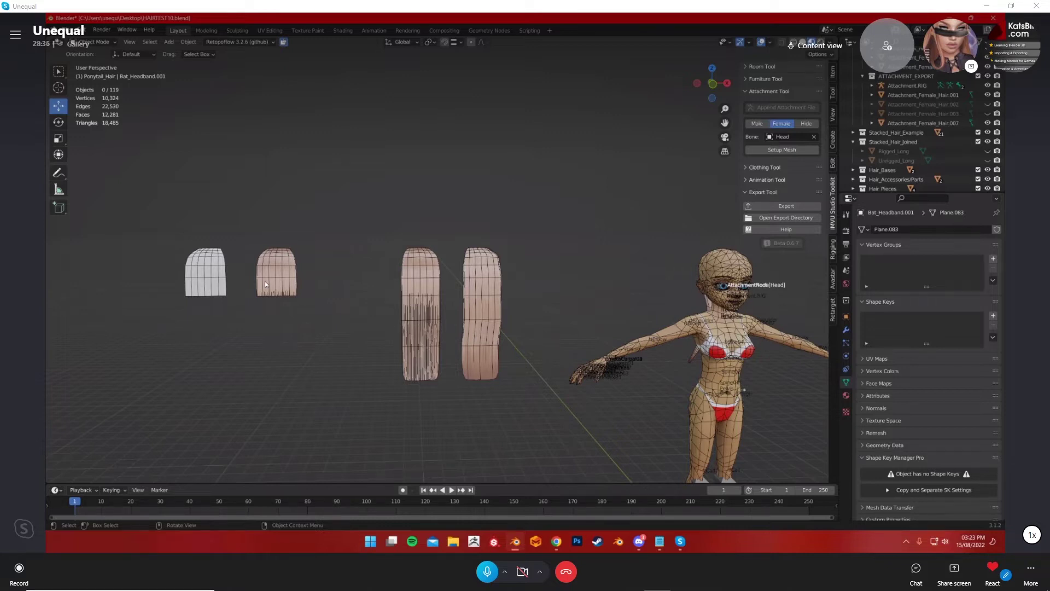
{"action": "middle_click_drag", "start_coordinate": [378, 245], "coordinate": [300, 241], "text": "shift"}
{"action": "middle_click_drag", "start_coordinate": [484, 308], "coordinate": [462, 310]}
{"action": "middle_click_drag", "start_coordinate": [815, 222], "coordinate": [756, 219], "text": "shift"}
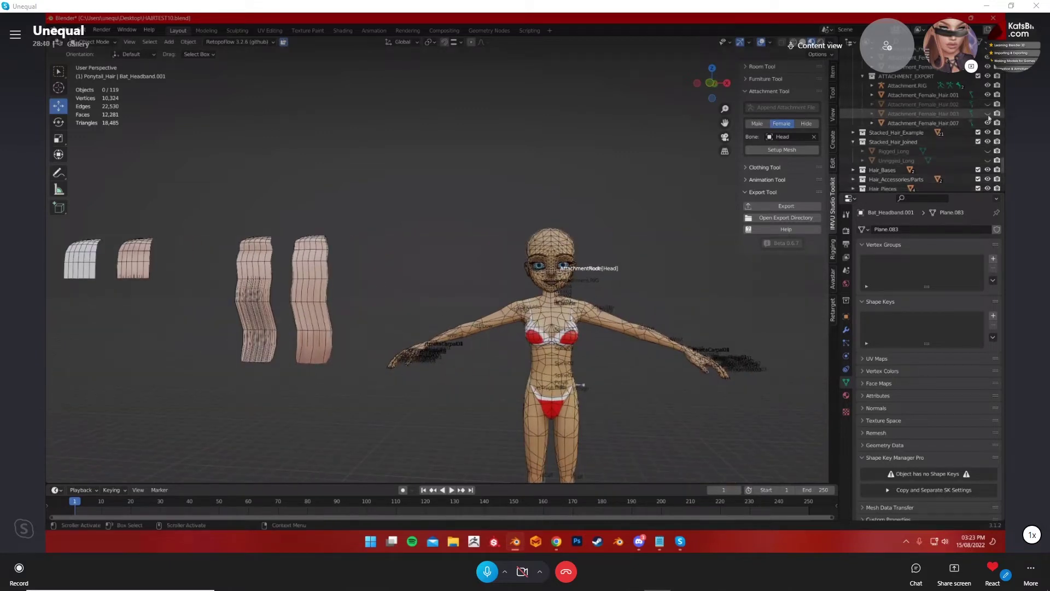
{"action": "scroll", "coordinate": [985, 119], "scroll_direction": "up", "scroll_amount": 5}
{"action": "scroll", "coordinate": [968, 121], "scroll_direction": "up", "scroll_amount": 10}
{"action": "scroll", "coordinate": [967, 121], "scroll_direction": "down", "scroll_amount": 15}
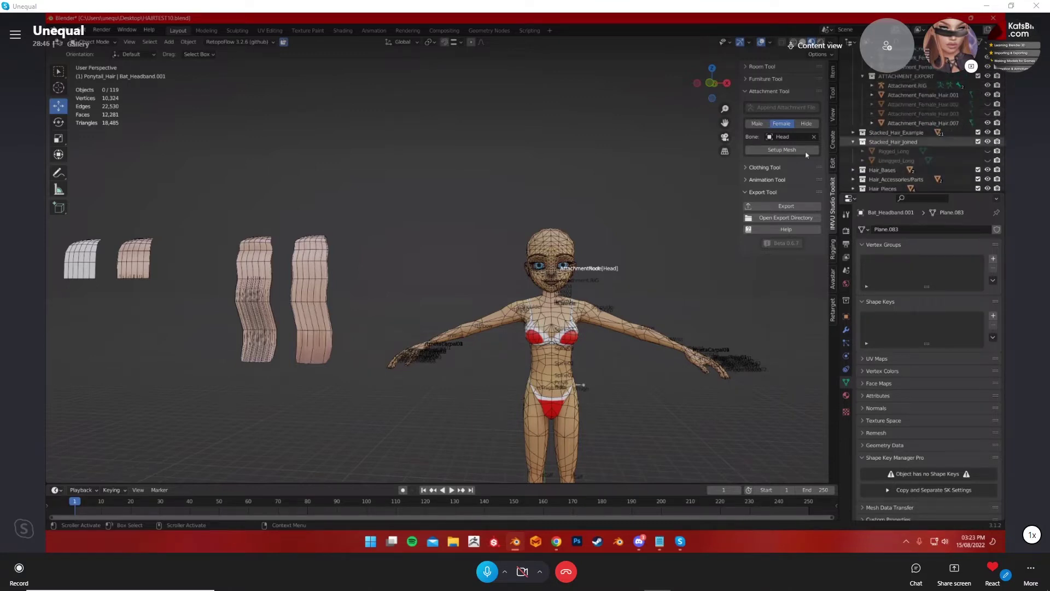
{"action": "middle_click_drag", "start_coordinate": [681, 218], "coordinate": [461, 218], "text": "shift"}
{"action": "left_click", "coordinate": [658, 215]}
{"action": "middle_click_drag", "start_coordinate": [665, 215], "coordinate": [646, 325]}
Duplicate the HAIR base mesh in place and slide the original along X toward the avatar.
{"action": "left_click", "coordinate": [676, 340]}
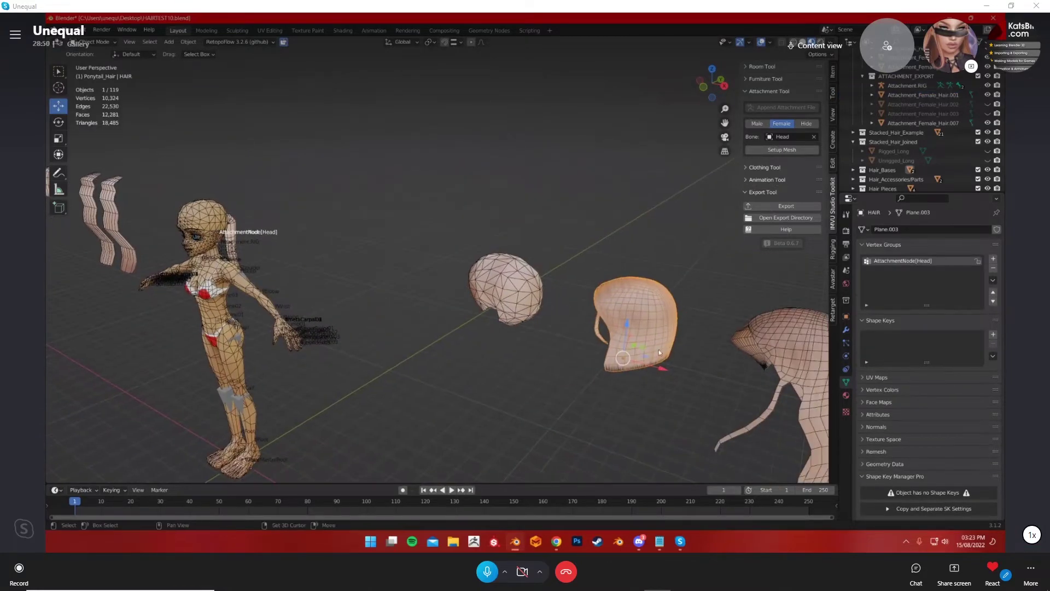
{"action": "key", "text": "shift+d"}
{"action": "right_click", "coordinate": [641, 281]}
{"action": "left_click_drag", "start_coordinate": [675, 371], "coordinate": [628, 325]}
{"action": "left_click", "coordinate": [630, 325]}
{"action": "left_click_drag", "start_coordinate": [661, 368], "coordinate": [388, 294]}
Turn off the wireframe overlay in the viewport Overlays.
{"action": "left_click", "coordinate": [770, 42]}
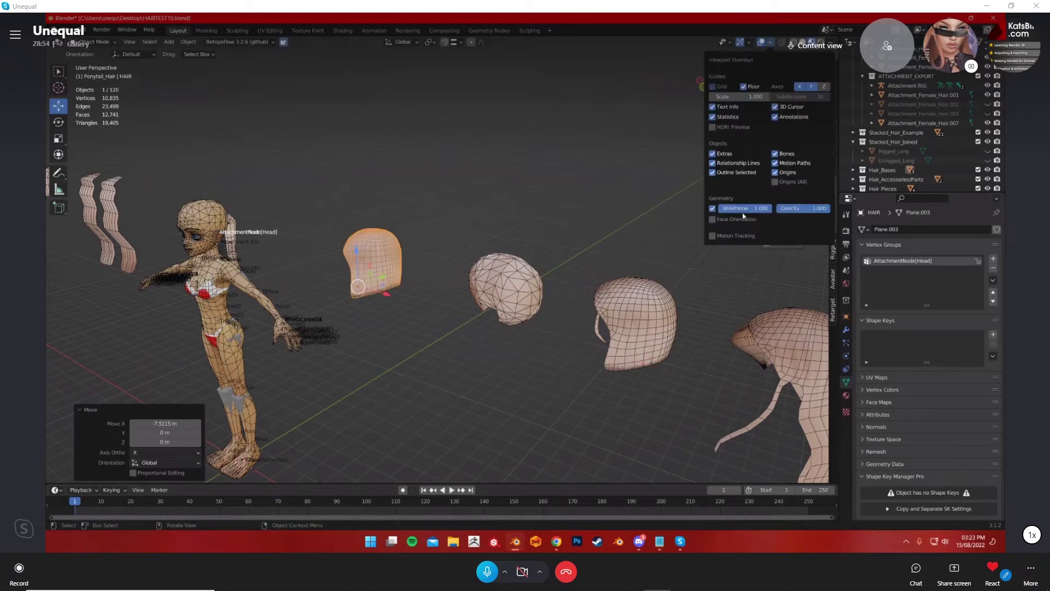
{"action": "left_click", "coordinate": [712, 210]}
{"action": "middle_click_drag", "start_coordinate": [474, 181], "coordinate": [541, 329]}
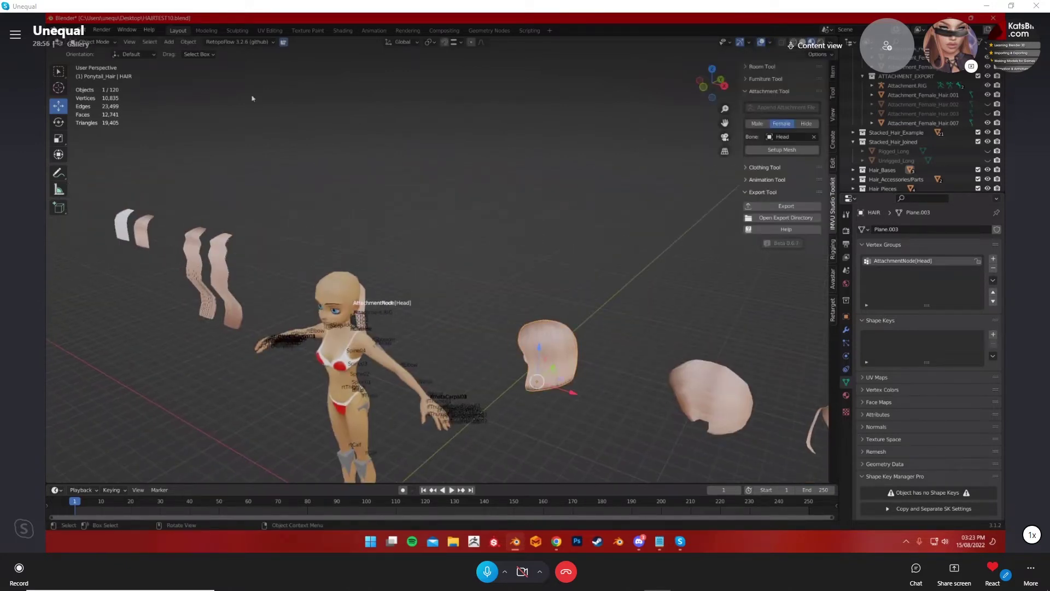
In top view, rotate the HAIR mesh about 95° so it faces forward.
{"action": "left_click", "coordinate": [711, 69]}
{"action": "middle_click_drag", "start_coordinate": [630, 253], "coordinate": [601, 210], "text": "shift"}
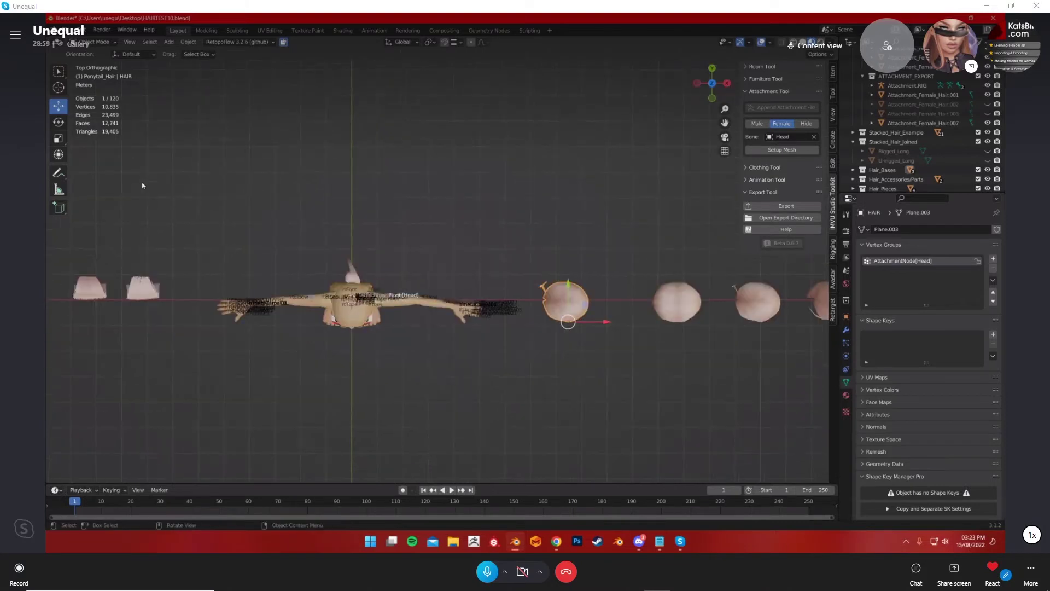
{"action": "left_click", "coordinate": [58, 121]}
{"action": "left_click_drag", "start_coordinate": [591, 289], "coordinate": [331, 195]}
{"action": "middle_click_drag", "start_coordinate": [521, 299], "coordinate": [549, 252]}
Move the HAIR along X and Y onto the avatar's head and nudge it into place.
{"action": "left_click", "coordinate": [58, 106]}
{"action": "middle_click_drag", "start_coordinate": [525, 356], "coordinate": [519, 306], "text": "shift"}
{"action": "left_click_drag", "start_coordinate": [608, 369], "coordinate": [414, 304]}
{"action": "left_click_drag", "start_coordinate": [393, 263], "coordinate": [404, 242]}
{"action": "middle_click_drag", "start_coordinate": [446, 279], "coordinate": [543, 271]}
{"action": "left_click_drag", "start_coordinate": [439, 310], "coordinate": [433, 316]}
{"action": "middle_click_drag", "start_coordinate": [482, 328], "coordinate": [584, 296]}
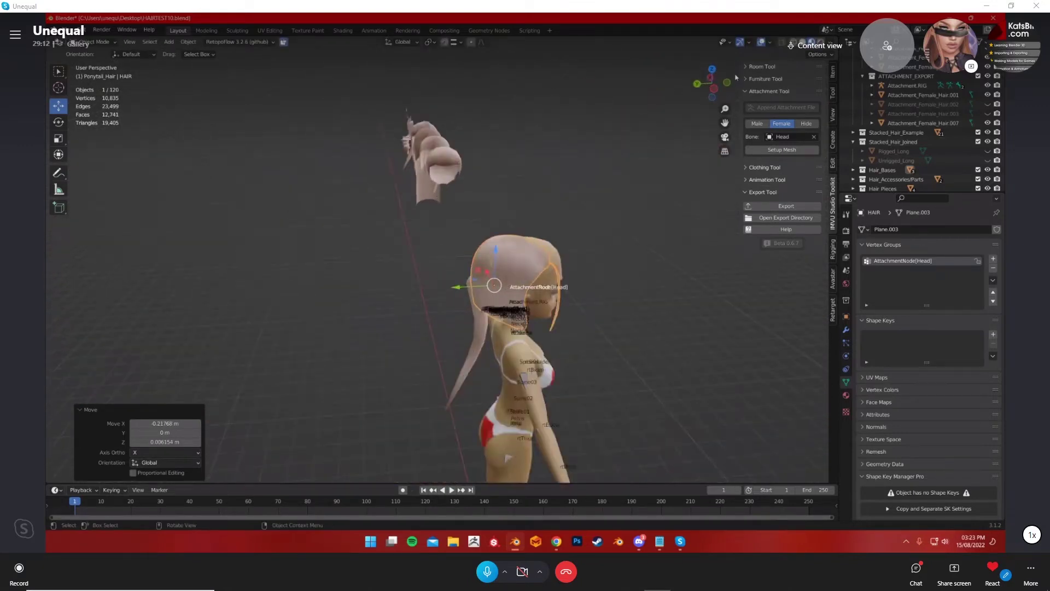
Delete the Hair_Ponytail object and return to a top view of the head.
{"action": "scroll", "coordinate": [470, 356], "scroll_direction": "up", "scroll_amount": 1}
{"action": "left_click", "coordinate": [479, 358]}
{"action": "key", "text": "Delete"}
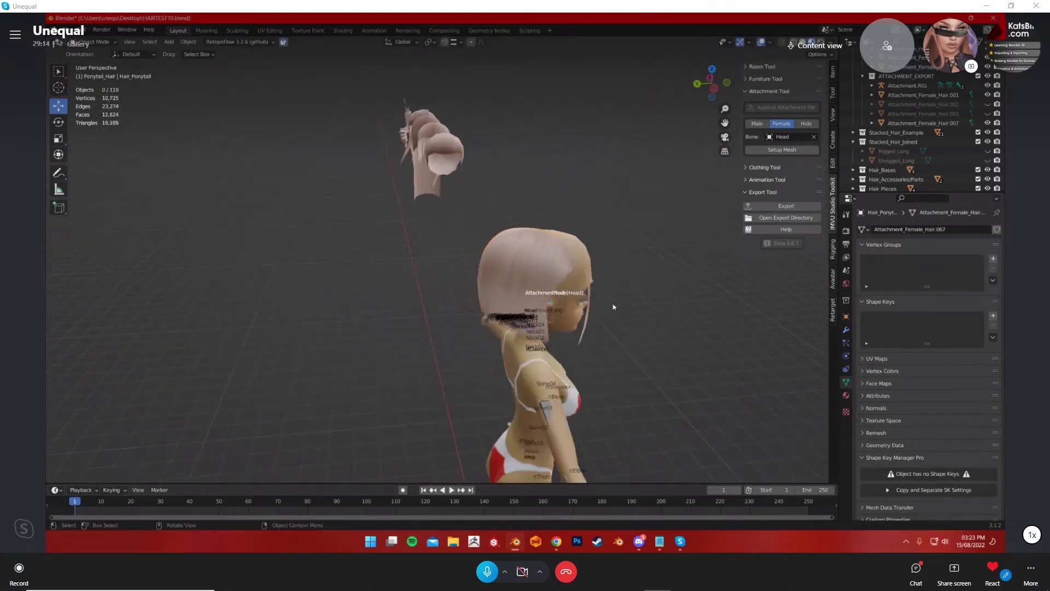
{"action": "left_click", "coordinate": [711, 70]}
{"action": "middle_click_drag", "start_coordinate": [398, 321], "coordinate": [479, 265], "text": "shift"}
{"action": "scroll", "coordinate": [479, 265], "scroll_direction": "up", "scroll_amount": 2}
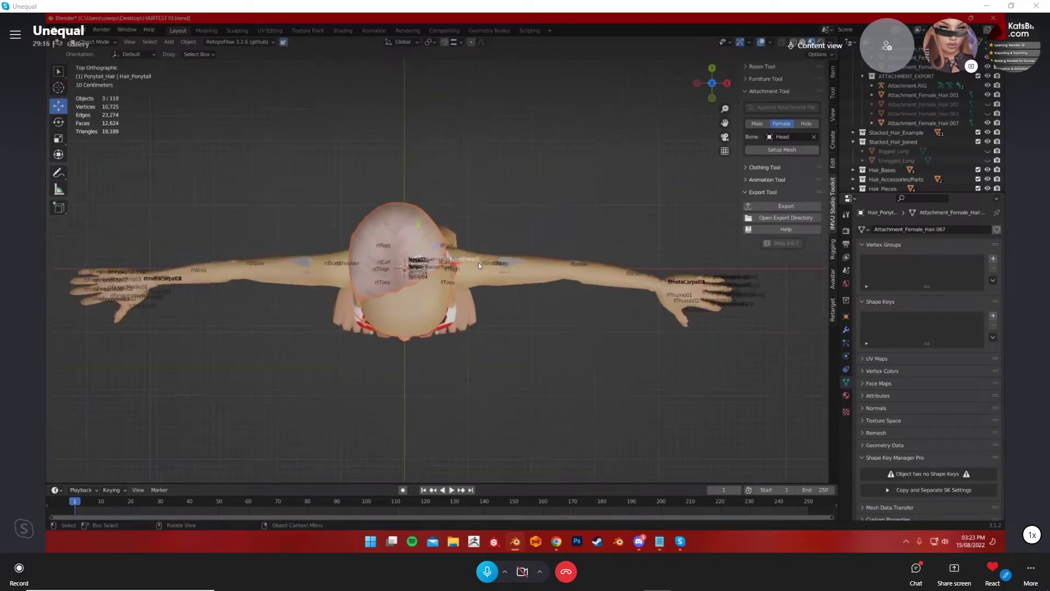
Try shifting the HAIR 0.0835 m along X and along Y, then undo those moves.
{"action": "scroll", "coordinate": [444, 264], "scroll_direction": "up", "scroll_amount": 1}
{"action": "left_click_drag", "start_coordinate": [450, 263], "coordinate": [491, 251]}
{"action": "key", "text": "ctrl+z"}
{"action": "key", "text": "ctrl+z"}
{"action": "left_click", "coordinate": [380, 232]}
{"action": "middle_click_drag", "start_coordinate": [491, 251], "coordinate": [522, 197]}
{"action": "key", "text": "g"}
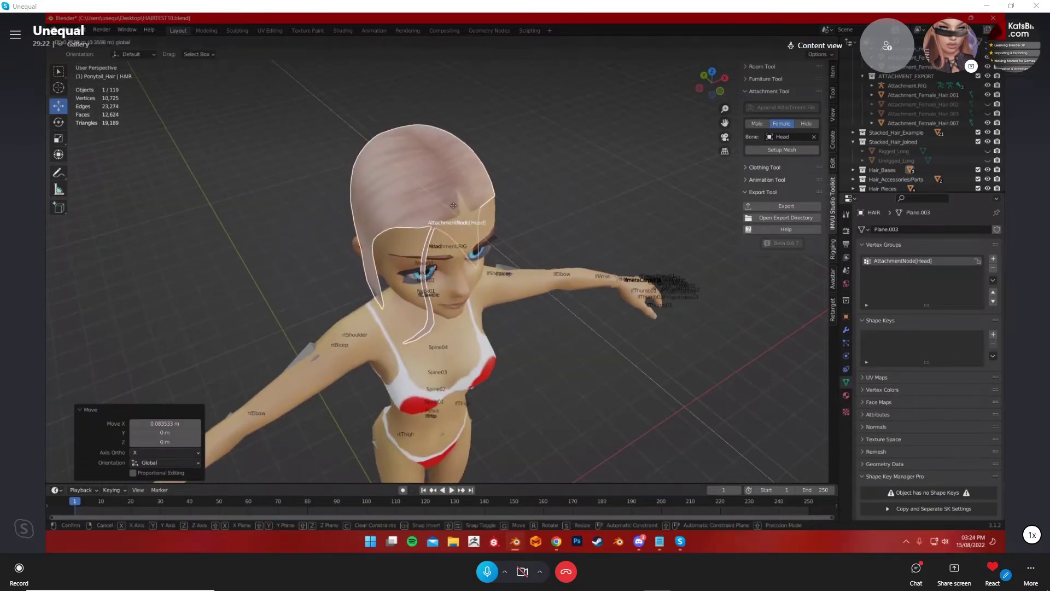
{"action": "left_click_drag", "start_coordinate": [453, 205], "coordinate": [452, 205]}
{"action": "key", "text": "ctrl+z"}
{"action": "key", "text": "ctrl+z"}
{"action": "key", "text": "ctrl+z"}
From side and back views, nudge the hair slightly along X and back along Y.
{"action": "middle_click_drag", "start_coordinate": [528, 213], "coordinate": [547, 295]}
{"action": "left_click", "coordinate": [449, 265]}
{"action": "left_click_drag", "start_coordinate": [513, 343], "coordinate": [546, 315]}
{"action": "middle_click_drag", "start_coordinate": [546, 315], "coordinate": [438, 282]}
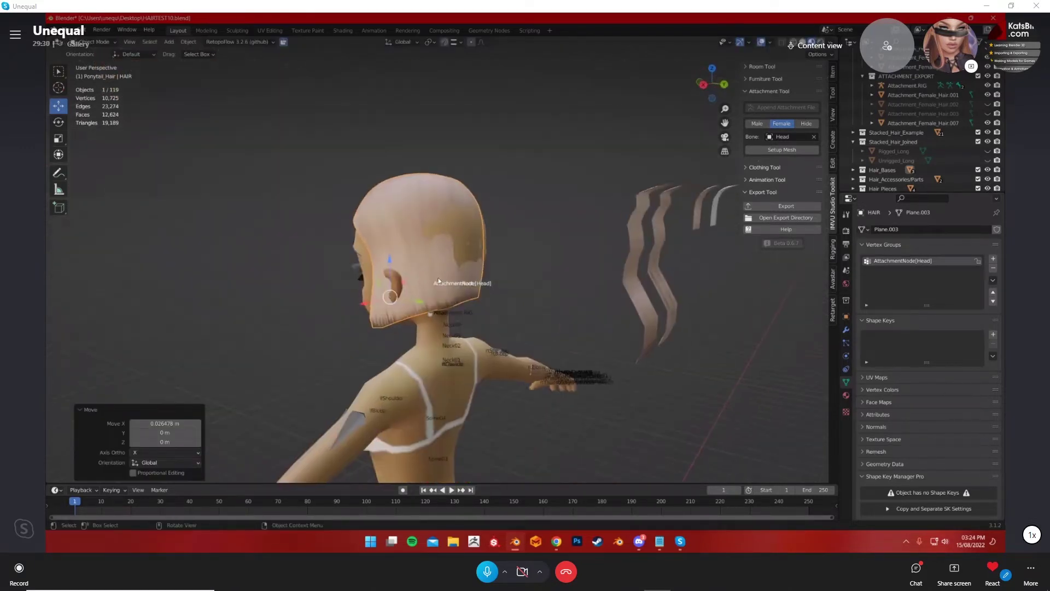
{"action": "left_click_drag", "start_coordinate": [420, 301], "coordinate": [433, 305]}
{"action": "middle_click_drag", "start_coordinate": [438, 308], "coordinate": [482, 334]}
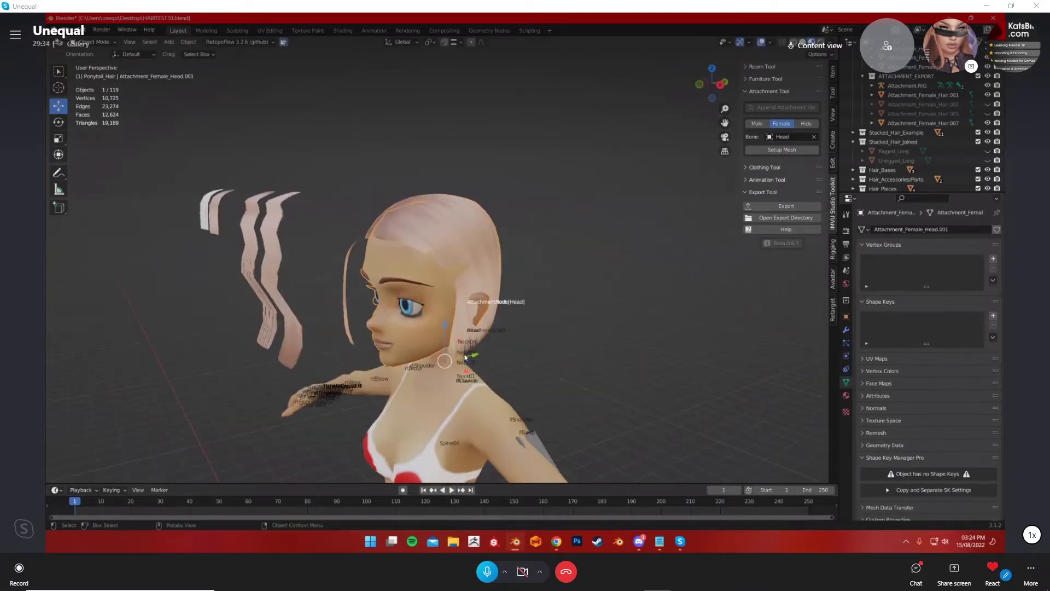
Lower the hair with G Z, then shift it sideways with G X.
{"action": "key", "text": "g"}
{"action": "key", "text": "z"}
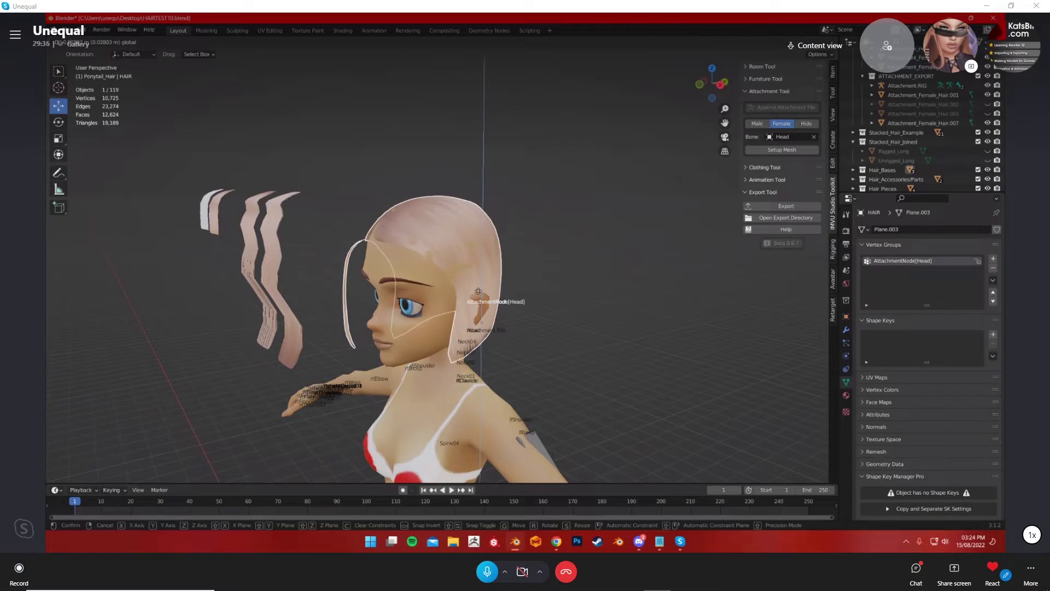
{"action": "left_click", "coordinate": [495, 329]}
{"action": "key", "text": "g"}
{"action": "key", "text": "x"}
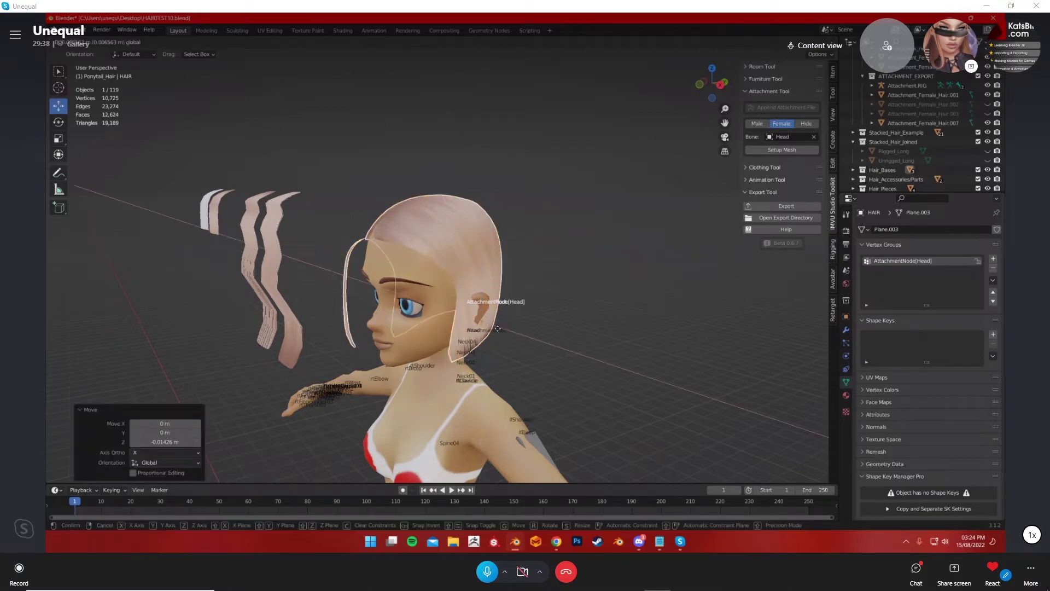
{"action": "left_click", "coordinate": [498, 328]}
{"action": "middle_click_drag", "start_coordinate": [499, 328], "coordinate": [483, 299]}
Select a vertical strip of hair edges in Edit Mode, then return to Object Mode.
{"action": "key", "text": "Tab"}
{"action": "scroll", "coordinate": [471, 290], "scroll_direction": "up", "scroll_amount": 2}
{"action": "left_click", "coordinate": [430, 263], "text": "alt"}
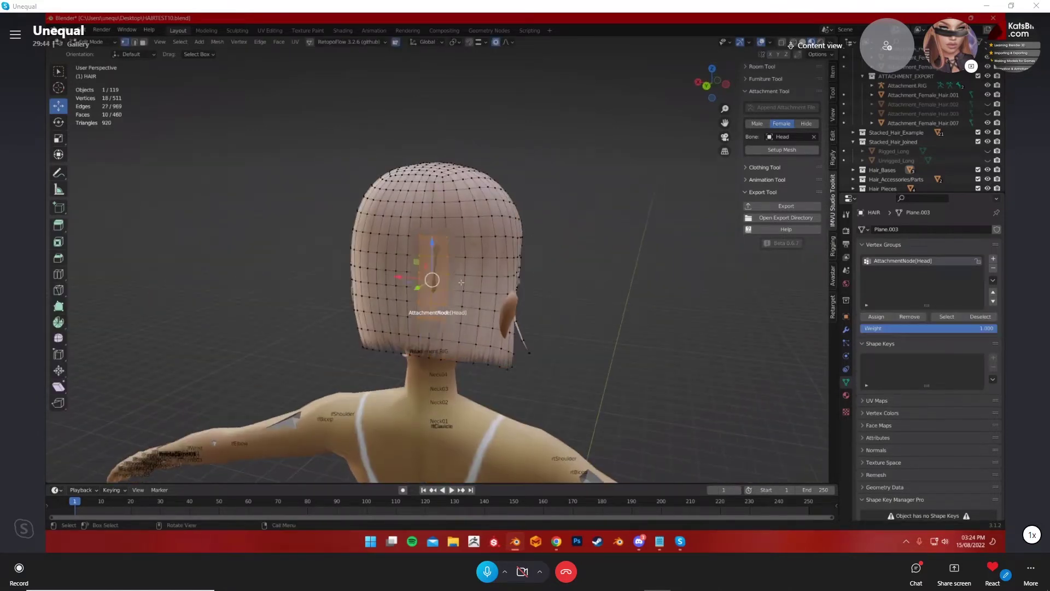
{"action": "key", "text": "Tab"}
{"action": "left_click", "coordinate": [615, 263]}
From behind the head, nudge the bob hair along Y, then deselect it.
{"action": "middle_click_drag", "start_coordinate": [614, 264], "coordinate": [560, 286]}
{"action": "left_click", "coordinate": [487, 283]}
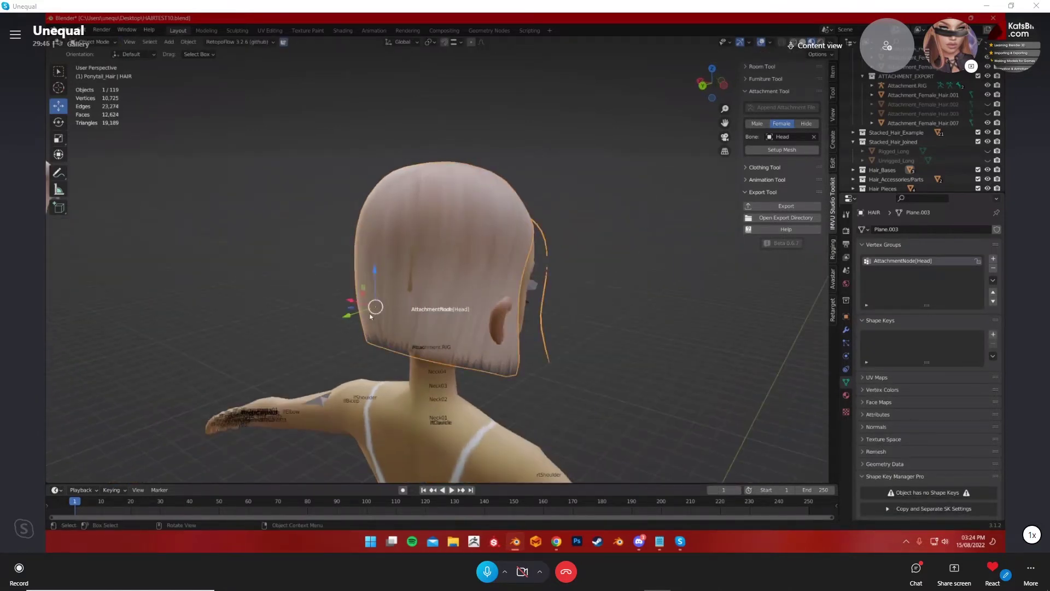
{"action": "left_click_drag", "start_coordinate": [361, 316], "coordinate": [367, 314]}
{"action": "left_click", "coordinate": [610, 281]}
{"action": "middle_click_drag", "start_coordinate": [609, 281], "coordinate": [553, 286]}
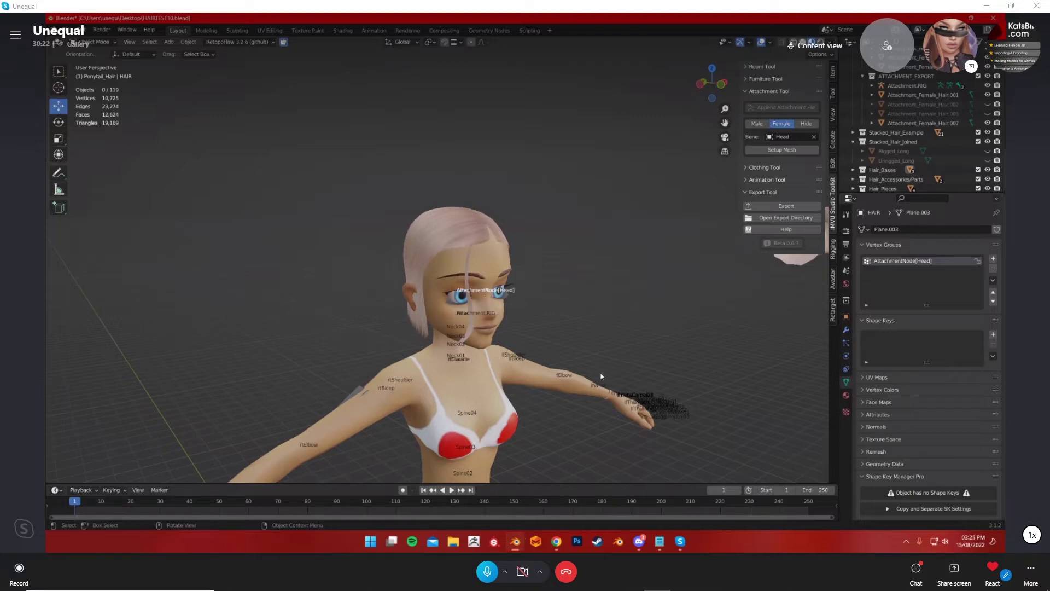
{"action": "middle_click_drag", "start_coordinate": [602, 375], "coordinate": [667, 351]}
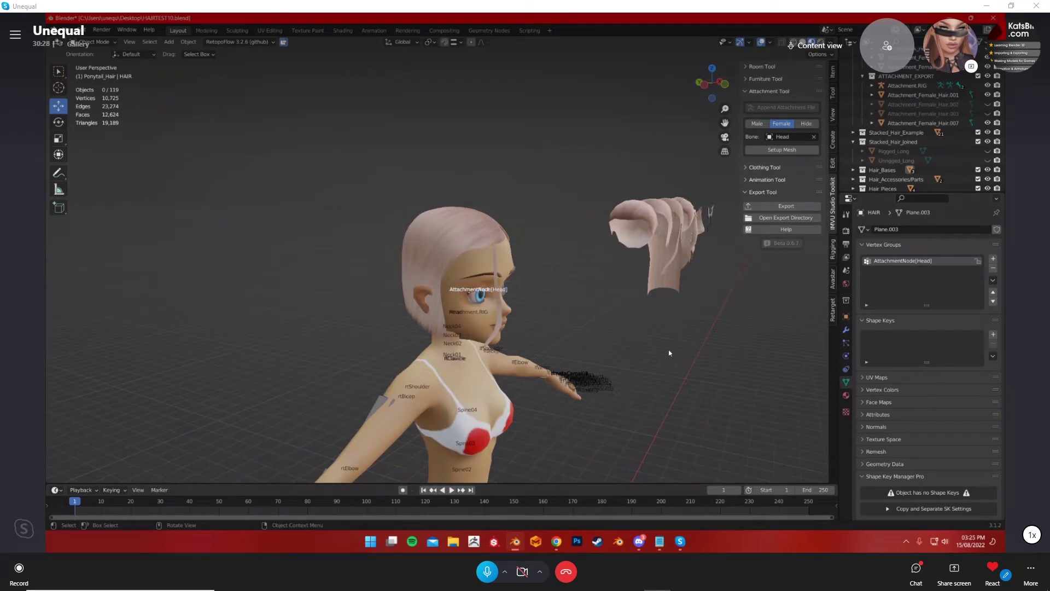
{"action": "scroll", "coordinate": [663, 386], "scroll_direction": "up", "scroll_amount": 4}
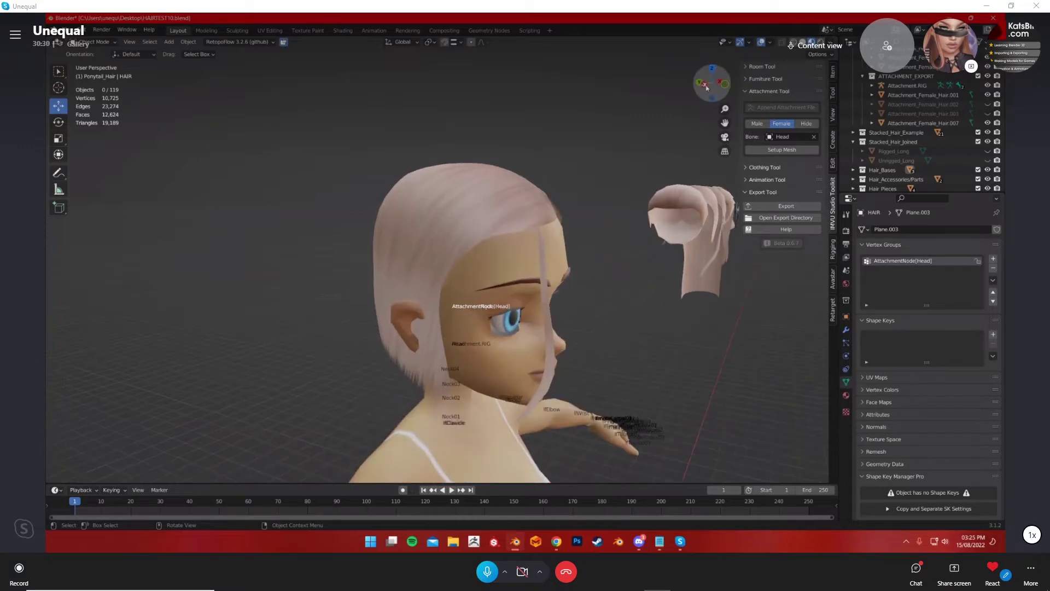
From the Left view, slide HAIR 0.00237 m along Y with G Y.
{"action": "left_click", "coordinate": [705, 85]}
{"action": "left_click", "coordinate": [550, 328]}
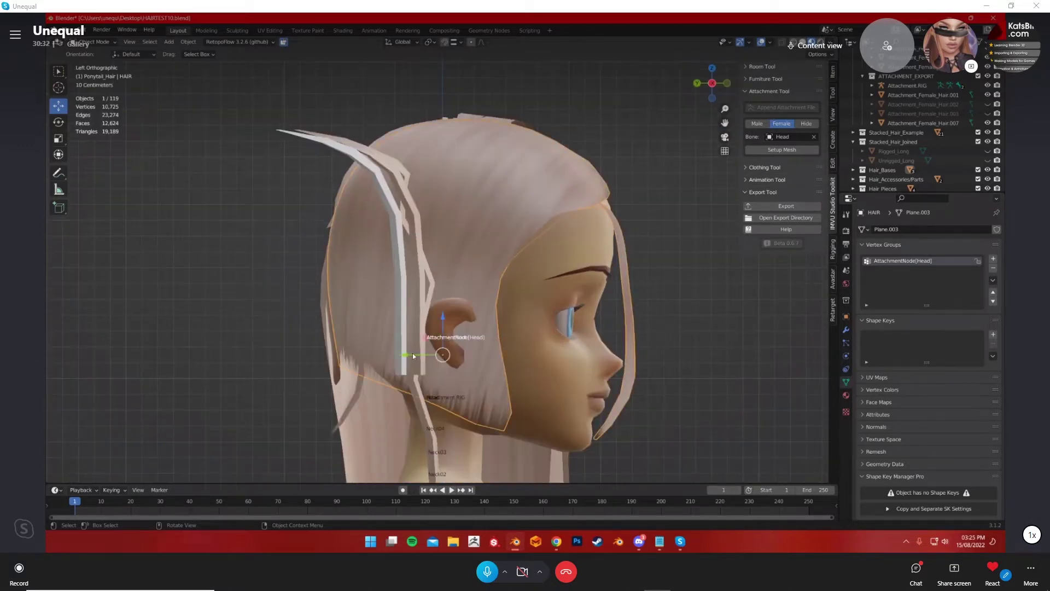
{"action": "key", "text": "g"}
{"action": "key", "text": "y"}
{"action": "left_click_drag", "start_coordinate": [415, 354], "coordinate": [417, 355]}
Deselect the hair and collapse then re-expand the Attachment Tool options.
{"action": "middle_click_drag", "start_coordinate": [788, 249], "coordinate": [704, 272]}
{"action": "scroll", "coordinate": [656, 278], "scroll_direction": "down", "scroll_amount": 4}
{"action": "middle_click_drag", "start_coordinate": [619, 281], "coordinate": [569, 279]}
{"action": "left_click", "coordinate": [614, 288]}
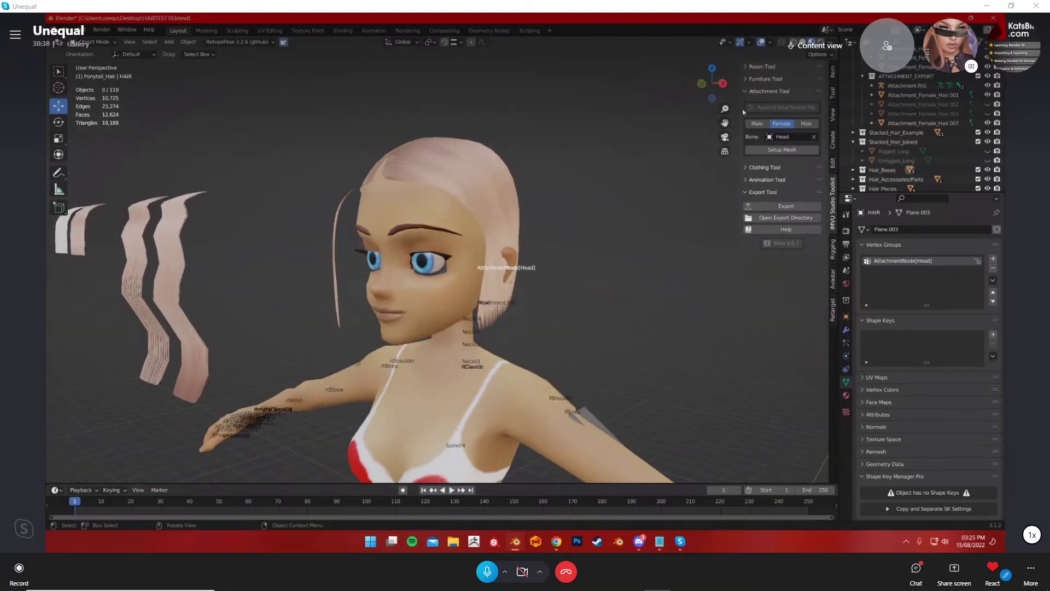
{"action": "scroll", "coordinate": [714, 195], "scroll_direction": "up", "scroll_amount": 2}
{"action": "left_click", "coordinate": [744, 92]}
{"action": "left_click", "coordinate": [745, 91]}
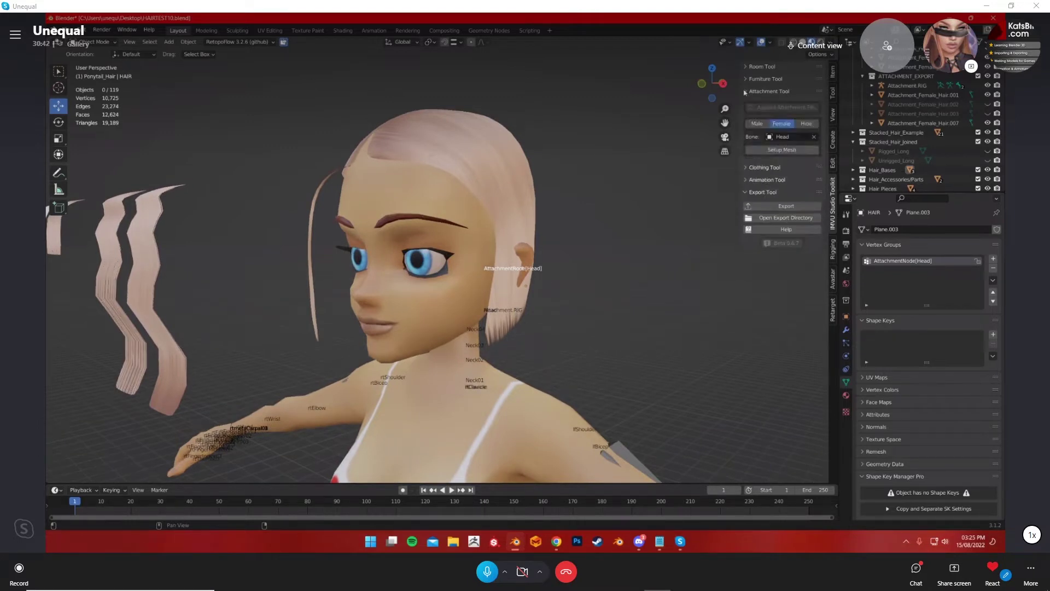
{"action": "scroll", "coordinate": [619, 157], "scroll_direction": "down", "scroll_amount": 1}
In Edit Mode, pull HAIR's top vertices along Z with proportional editing.
{"action": "middle_click_drag", "start_coordinate": [620, 157], "coordinate": [601, 188]}
{"action": "left_click", "coordinate": [508, 232]}
{"action": "middle_click_drag", "start_coordinate": [508, 231], "coordinate": [492, 231]}
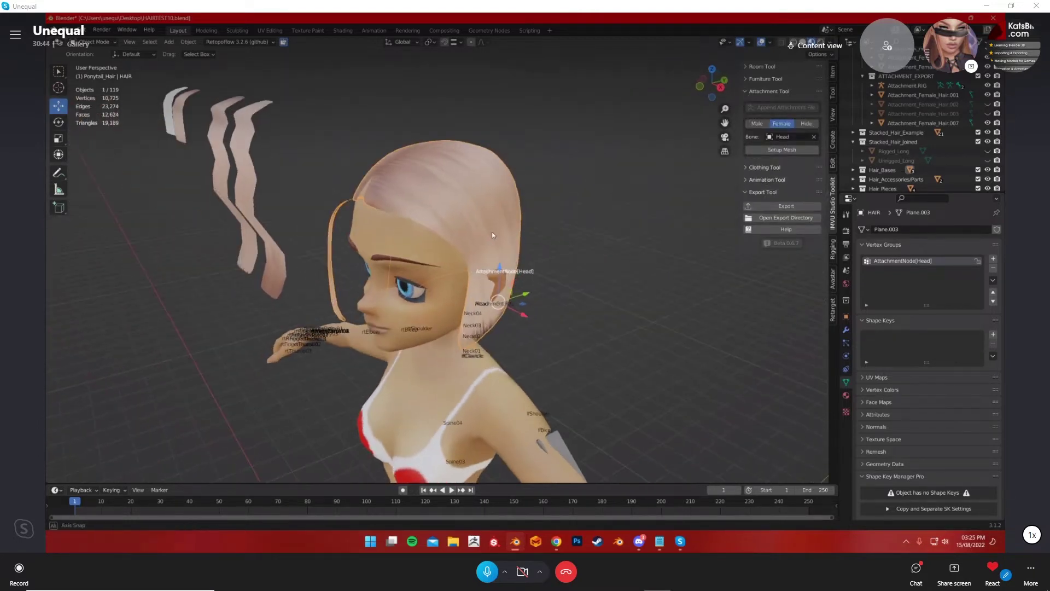
{"action": "middle_click_drag", "start_coordinate": [430, 238], "coordinate": [461, 242]}
{"action": "key", "text": "Tab"}
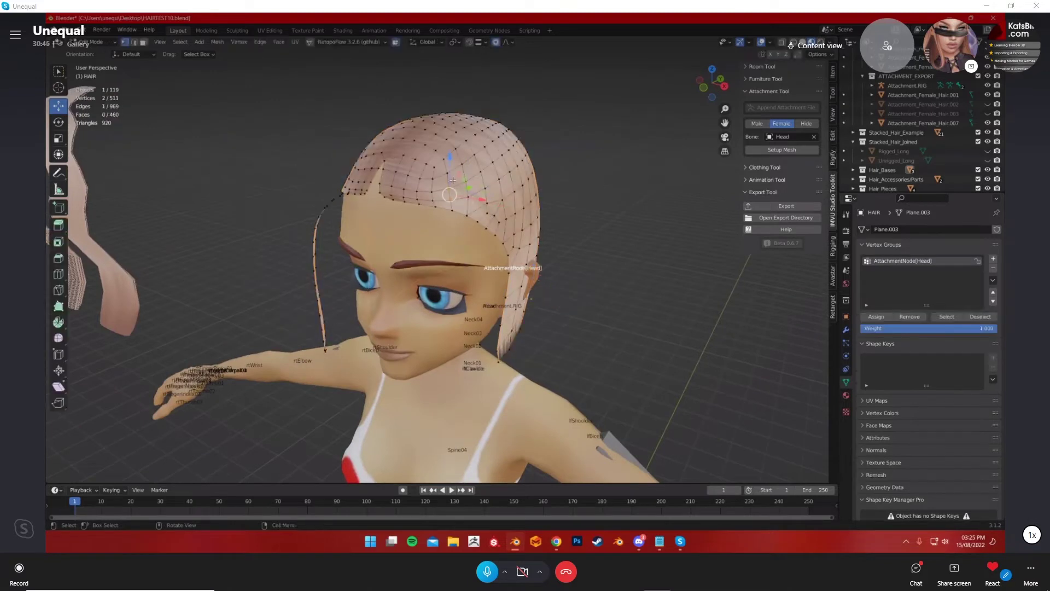
{"action": "left_click_drag", "start_coordinate": [451, 179], "coordinate": [451, 177]}
{"action": "key", "text": "Tab"}
{"action": "left_click", "coordinate": [577, 269]}
Orbit from the front to the back of the head to check the fitted hair.
{"action": "middle_click_drag", "start_coordinate": [577, 270], "coordinate": [167, 248]}
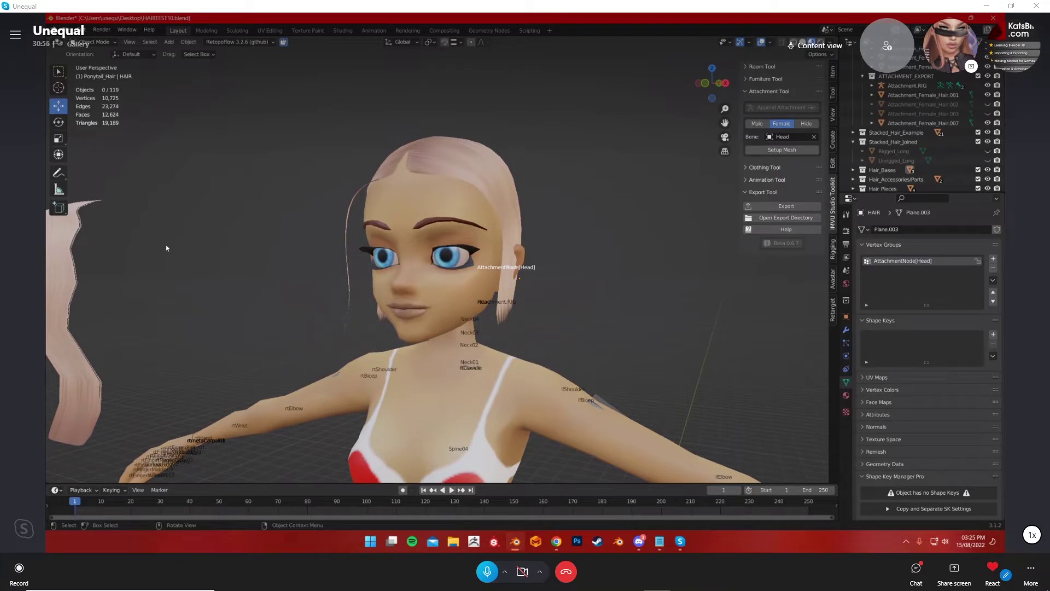
{"action": "middle_click_drag", "start_coordinate": [230, 240], "coordinate": [647, 251]}
{"action": "scroll", "coordinate": [648, 251], "scroll_direction": "down", "scroll_amount": 8}
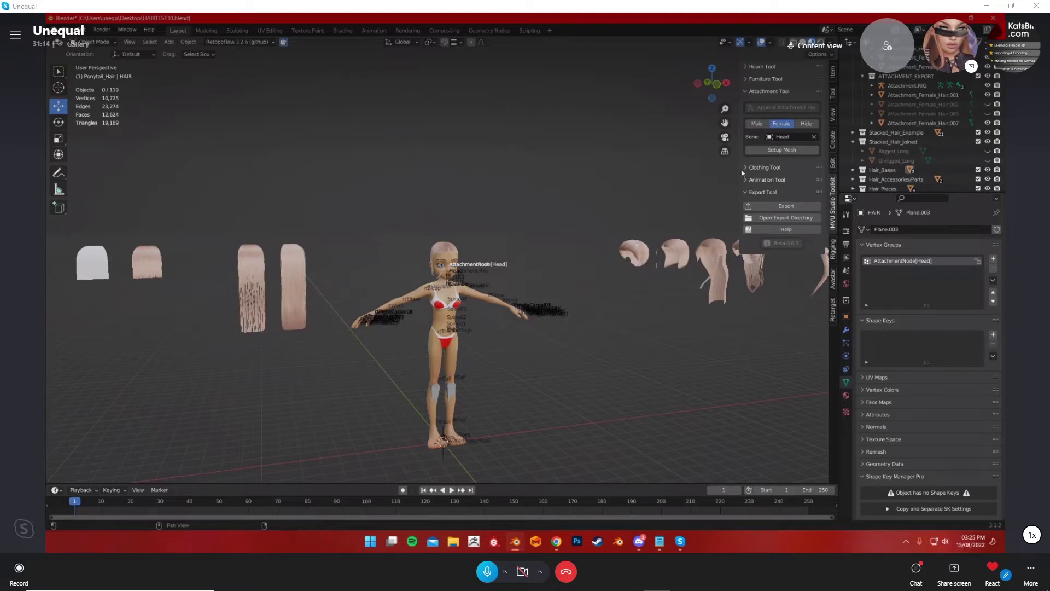
{"action": "scroll", "coordinate": [531, 255], "scroll_direction": "up", "scroll_amount": 4}
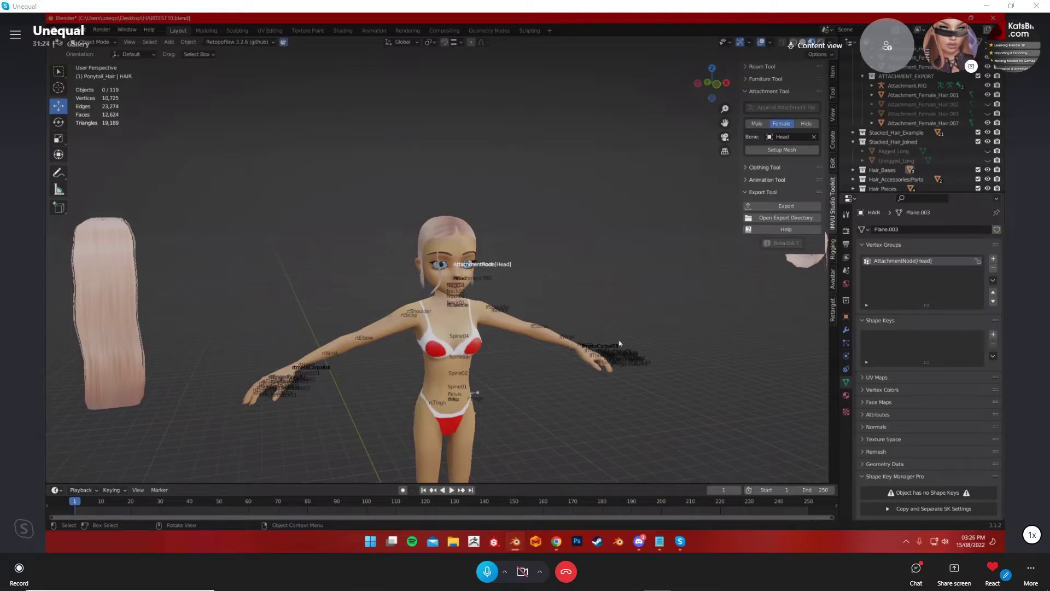
{"action": "scroll", "coordinate": [620, 343], "scroll_direction": "up", "scroll_amount": 2}
{"action": "middle_click_drag", "start_coordinate": [617, 293], "coordinate": [647, 294]}
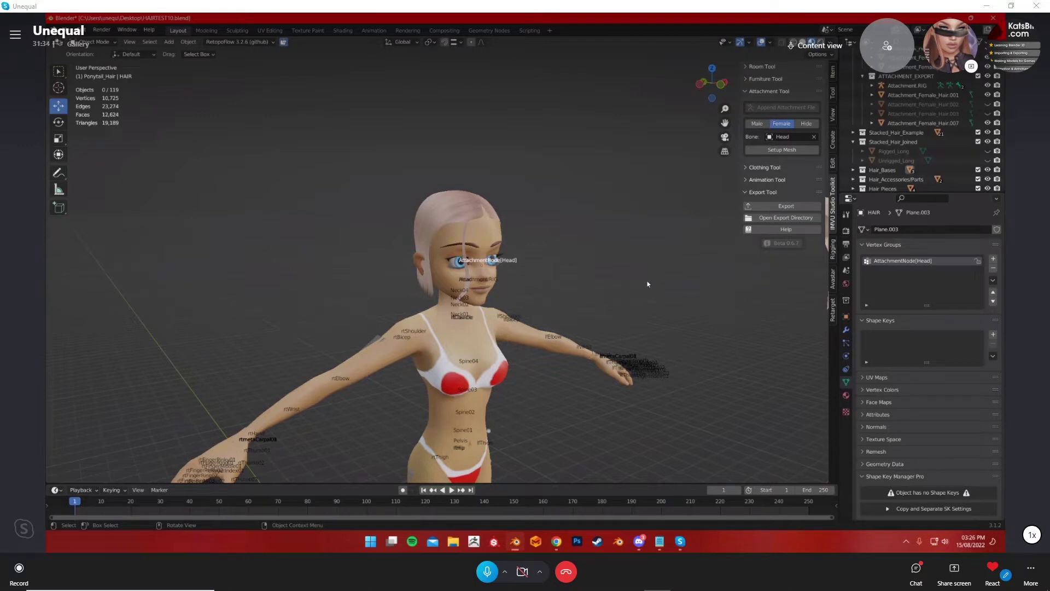
{"action": "middle_click_drag", "start_coordinate": [647, 284], "coordinate": [631, 285]}
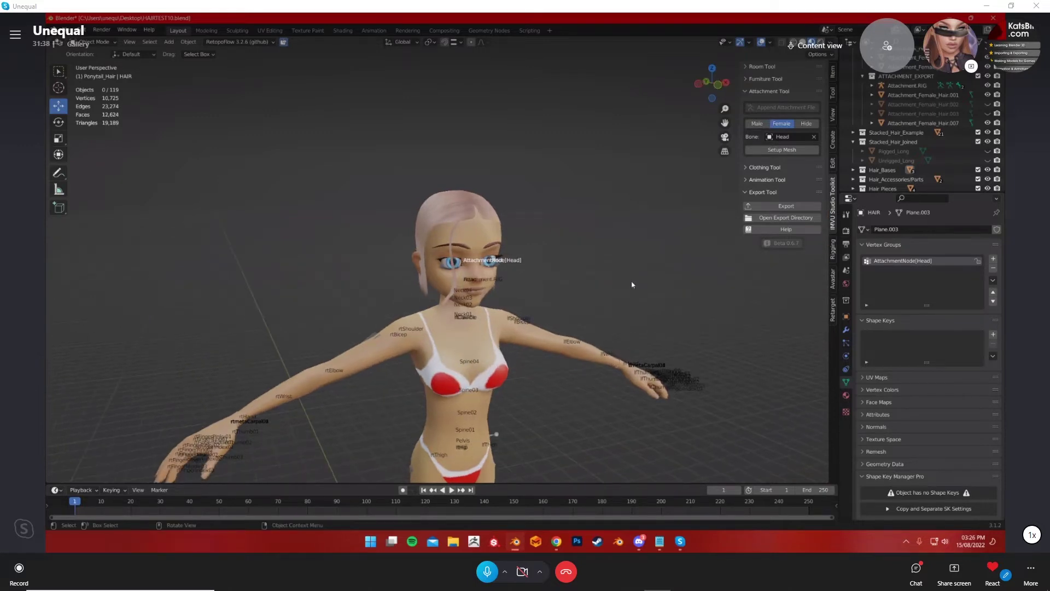
{"action": "mouse_move", "coordinate": [628, 284]}
{"action": "middle_mouse_down"}
{"action": "mouse_move", "coordinate": [596, 284]}
{"action": "mouse_move", "coordinate": [632, 286]}
{"action": "middle_mouse_up"}
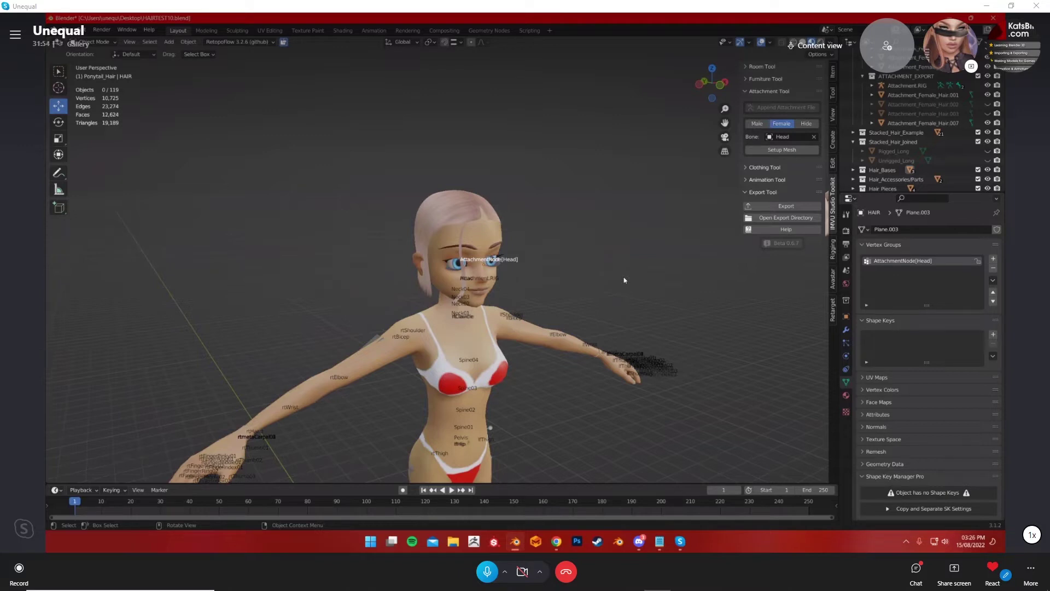
{"action": "middle_click_drag", "start_coordinate": [607, 280], "coordinate": [783, 367]}
{"action": "left_click", "coordinate": [509, 306]}
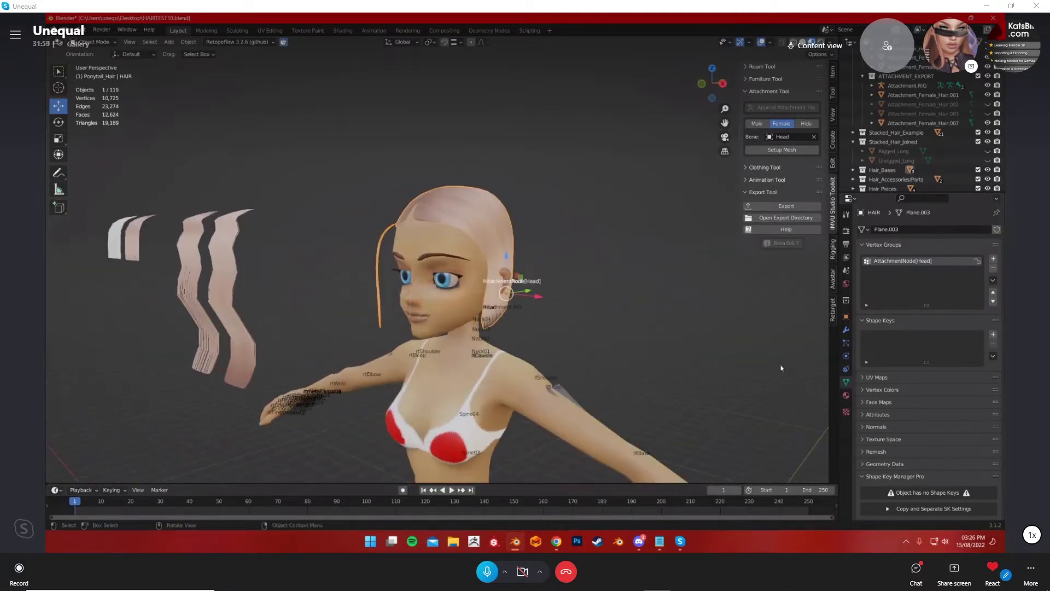
Check the hair's Armature modifier, physics, vertex groups and Material.004 in Properties.
{"action": "left_click", "coordinate": [846, 330]}
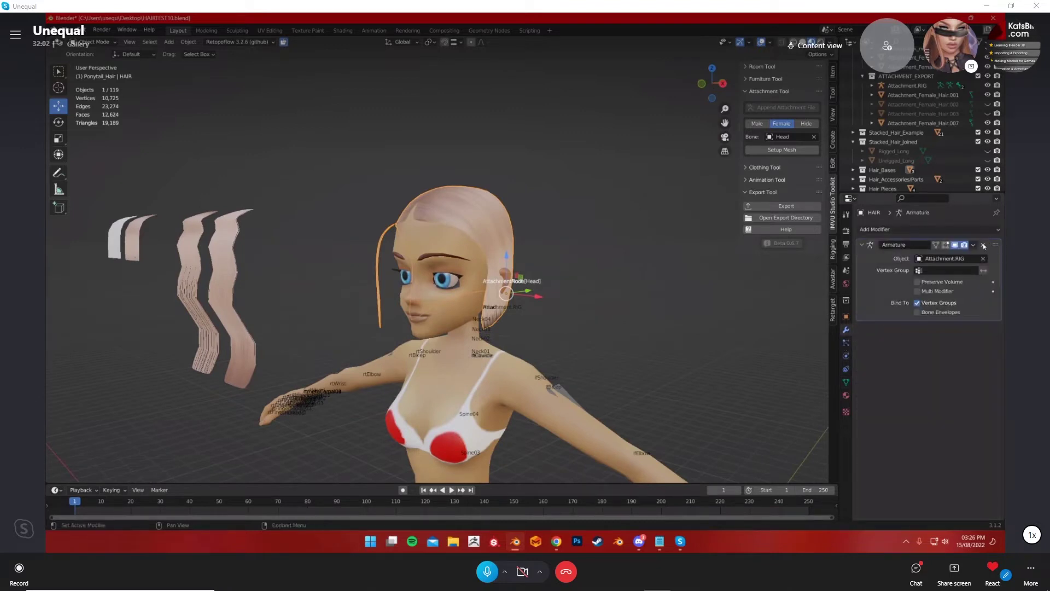
{"action": "left_click", "coordinate": [978, 252]}
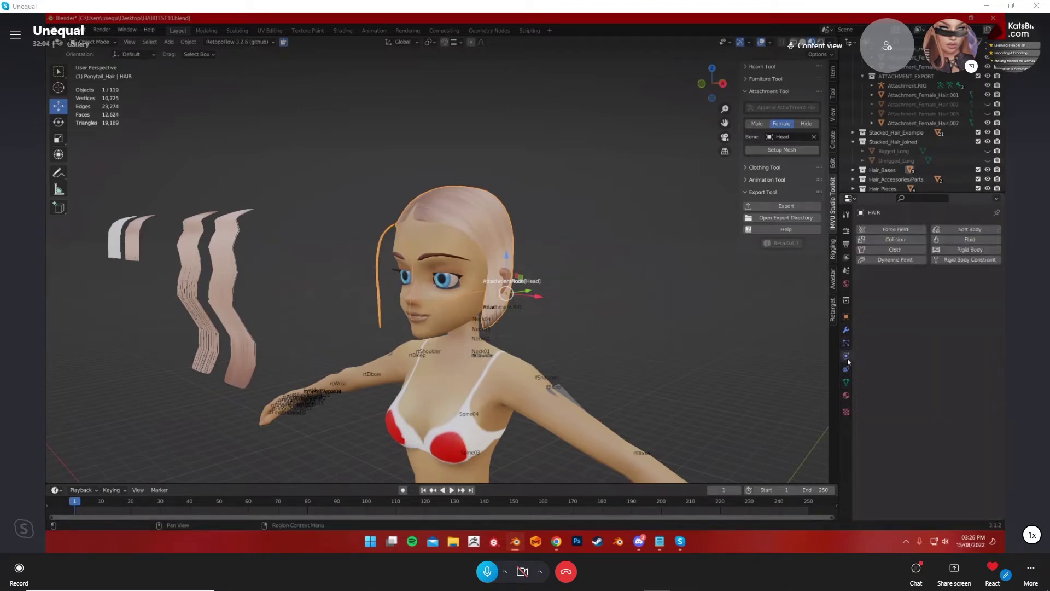
{"action": "left_click", "coordinate": [847, 382]}
{"action": "left_click", "coordinate": [846, 393]}
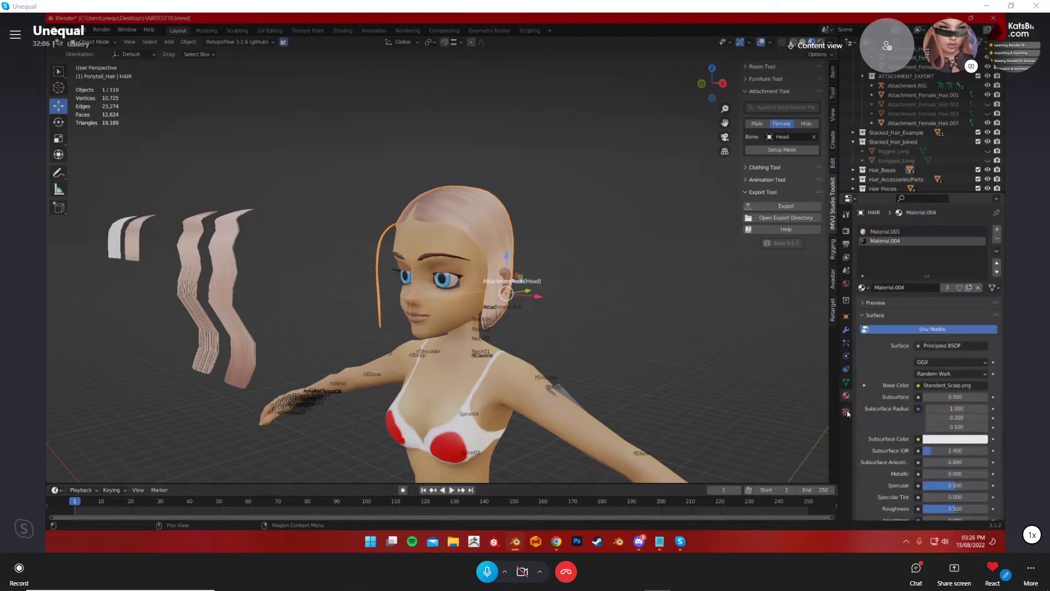
Switch to the UV Editing workspace and return the deselected hair to Object Mode.
{"action": "middle_click_drag", "start_coordinate": [644, 346], "coordinate": [735, 343]}
{"action": "left_click", "coordinate": [270, 30]}
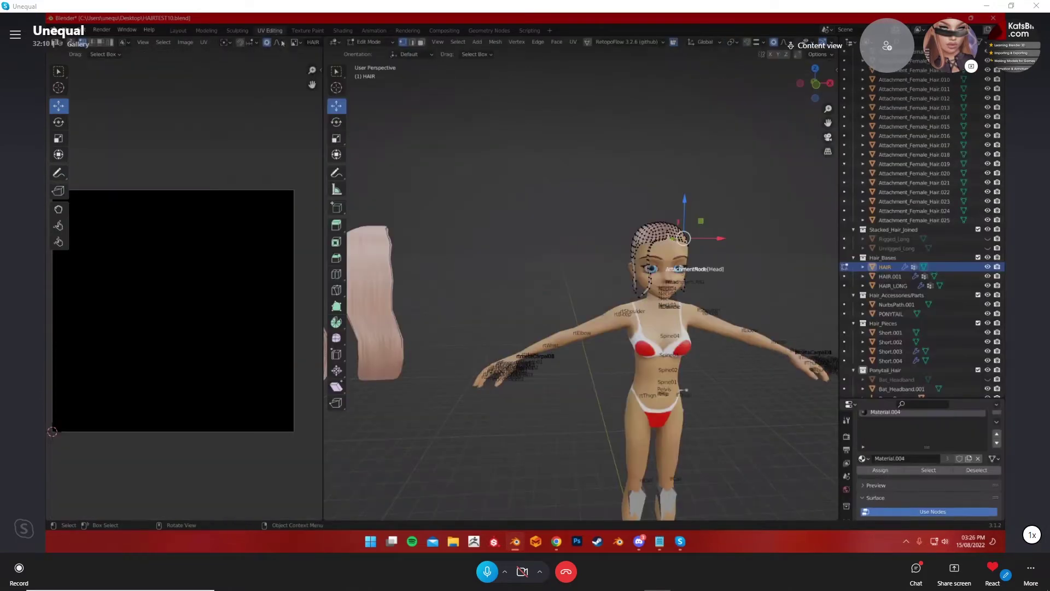
{"action": "left_click", "coordinate": [529, 211]}
{"action": "key", "text": "Tab"}
{"action": "left_click", "coordinate": [458, 251]}
{"action": "middle_click_drag", "start_coordinate": [457, 251], "coordinate": [735, 263], "text": "shift"}
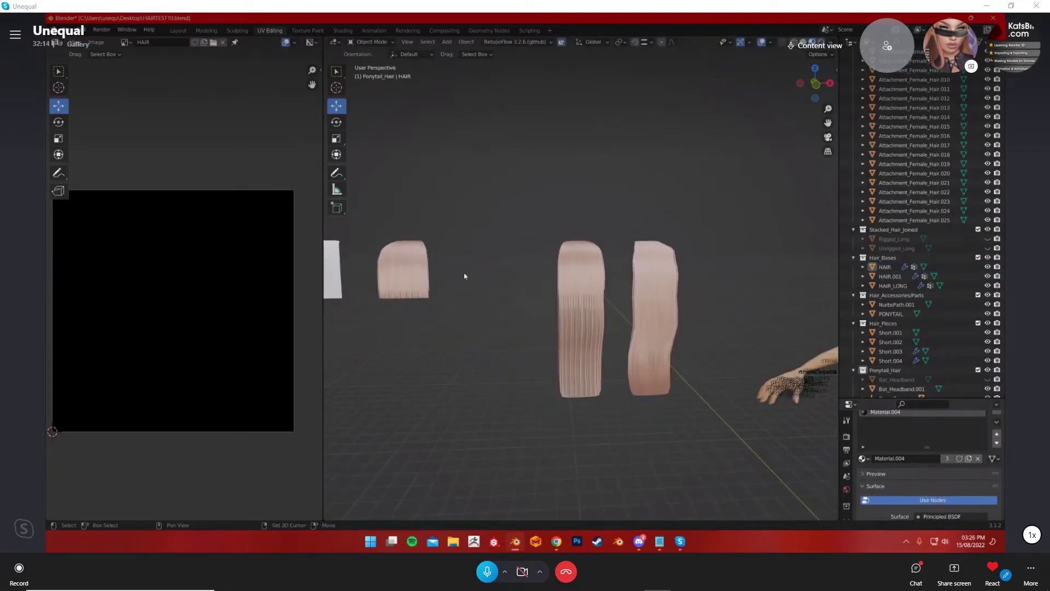